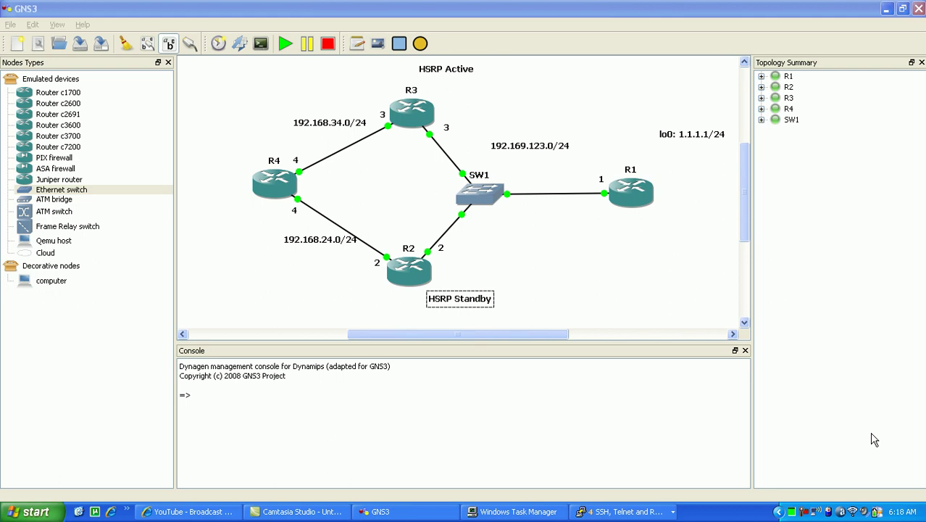
- Expand R1, R2, R3 and R4 in the topology summary to examine their interface connections
click(874, 440)
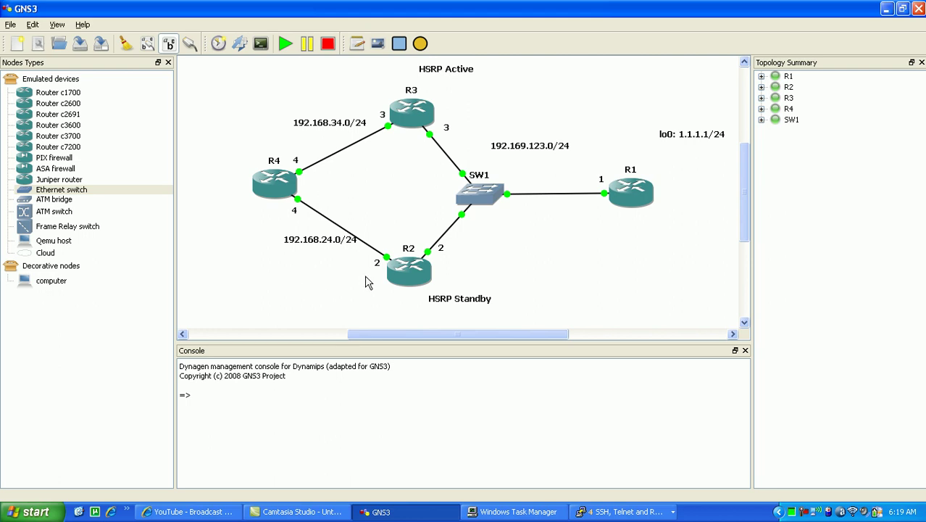
click(761, 87)
click(761, 77)
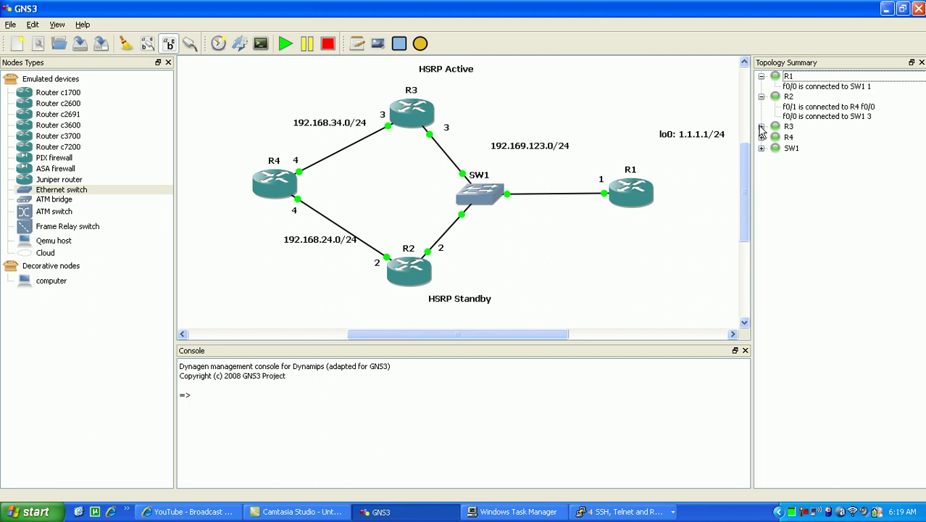
click(761, 127)
click(761, 157)
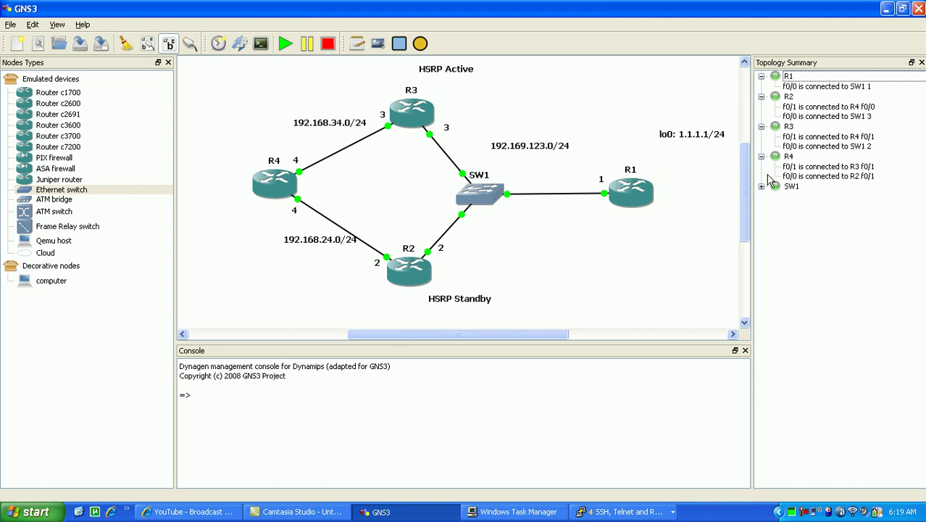
- In R4's console, assign IP address 192.168.24.4 255.255.255.0 to interface fa0/0 and enable the interface
click(606, 512)
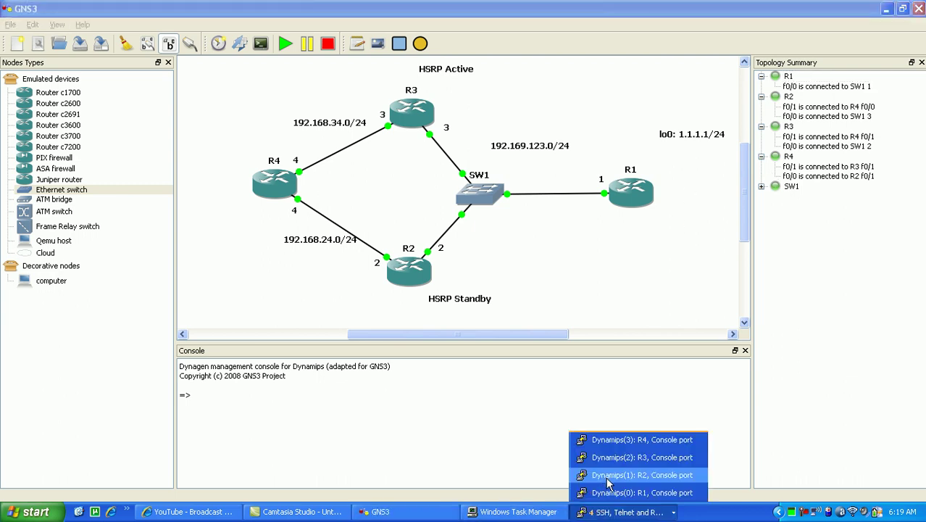
click(623, 440)
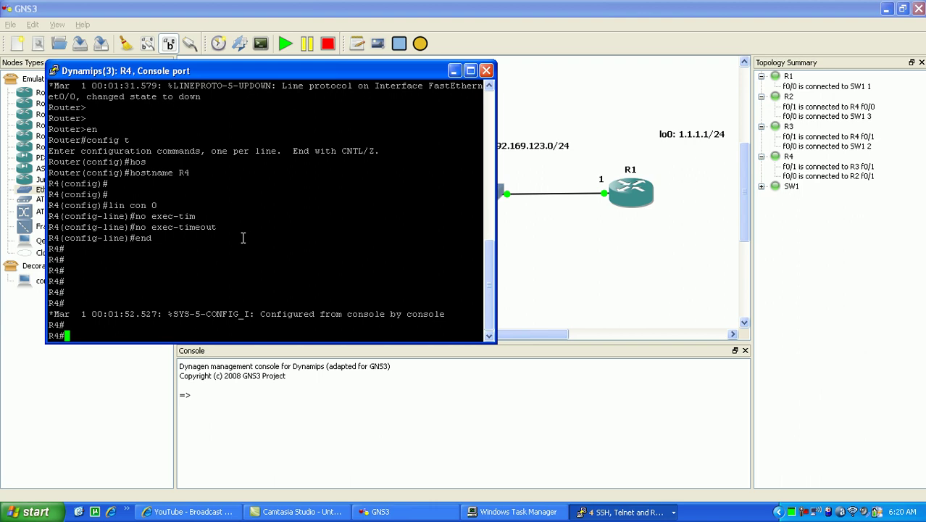
text(config t)
key(Return)
text(int )
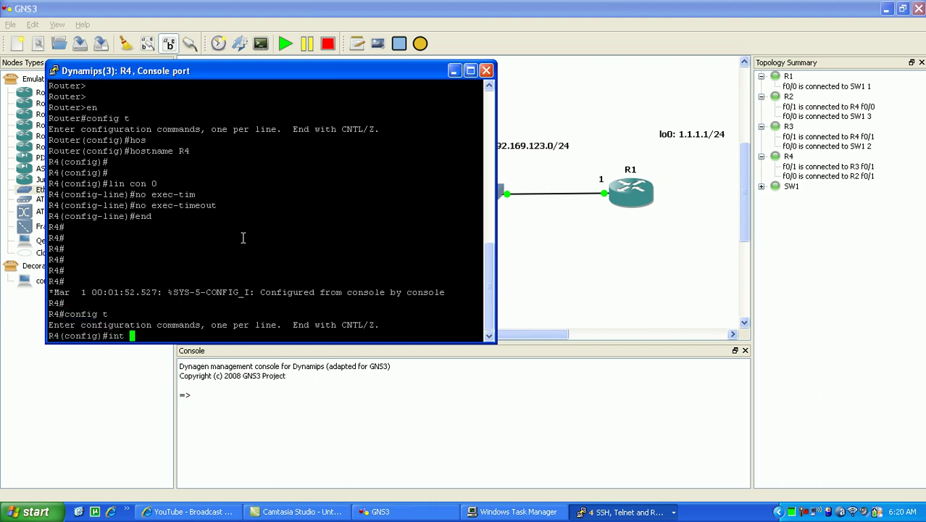
text(fa0/0)
key(Return)
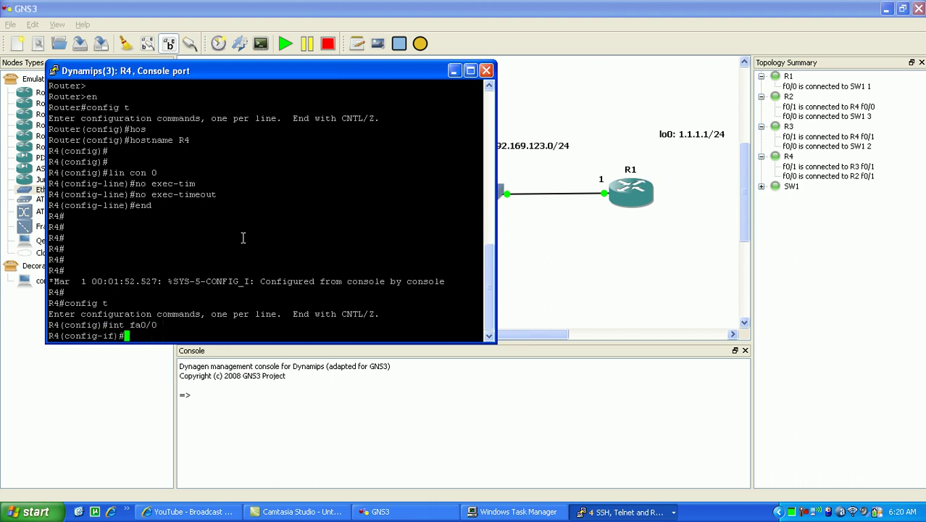
text(ip addr)
key(Tab)
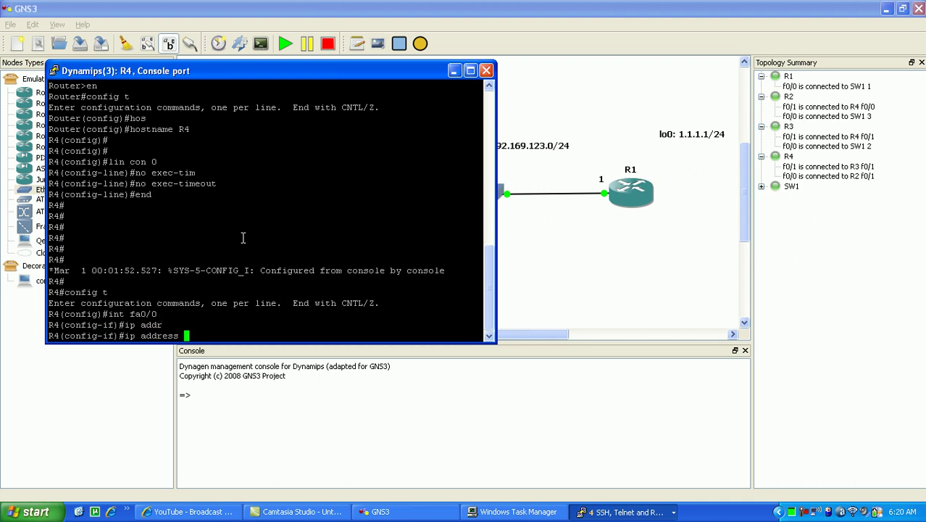
text(192.168.)
text(24.4 255.255.25)
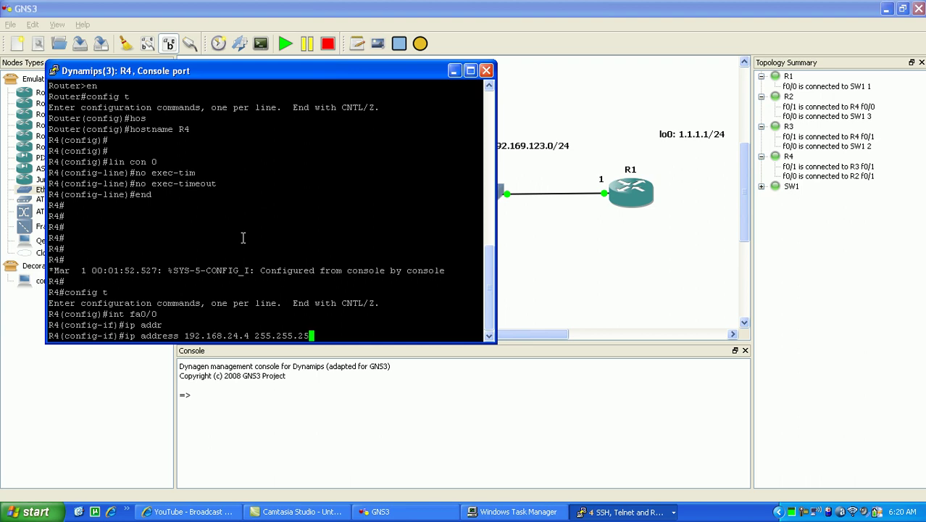
text(5.0)
key(Return)
text(no shut)
key(Return)
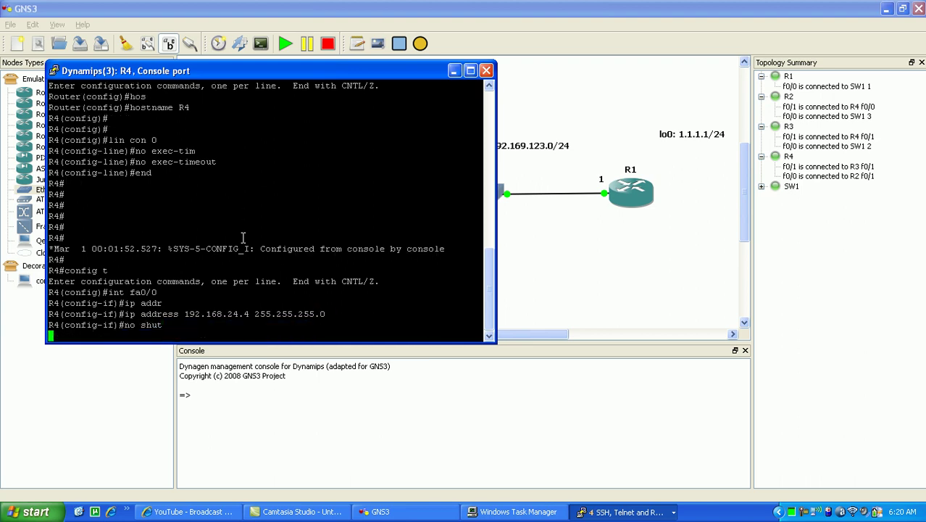
- Assign 192.168.34.4 255.255.255.0 to R4's interface fa0/1, enable it and leave configuration mode
text(int fa0/1)
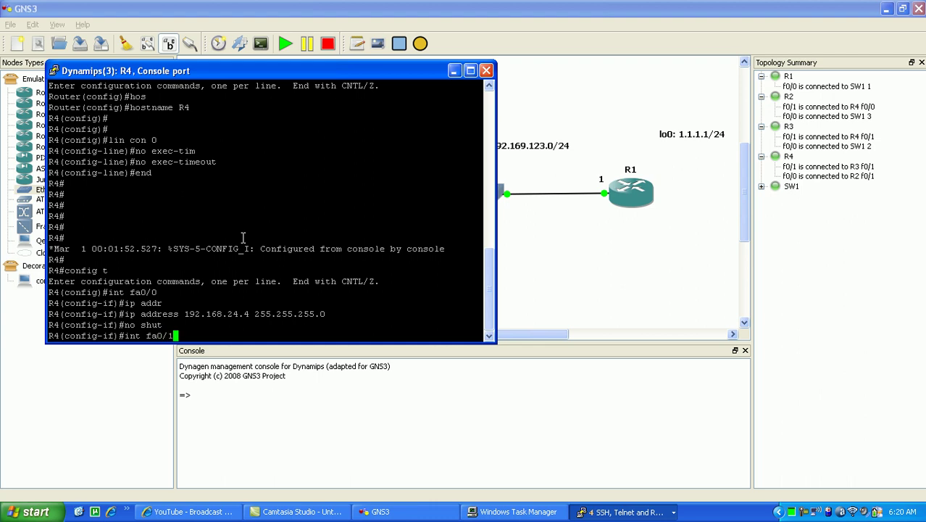
key(Return)
text(ip addr)
key(Tab)
text(1)
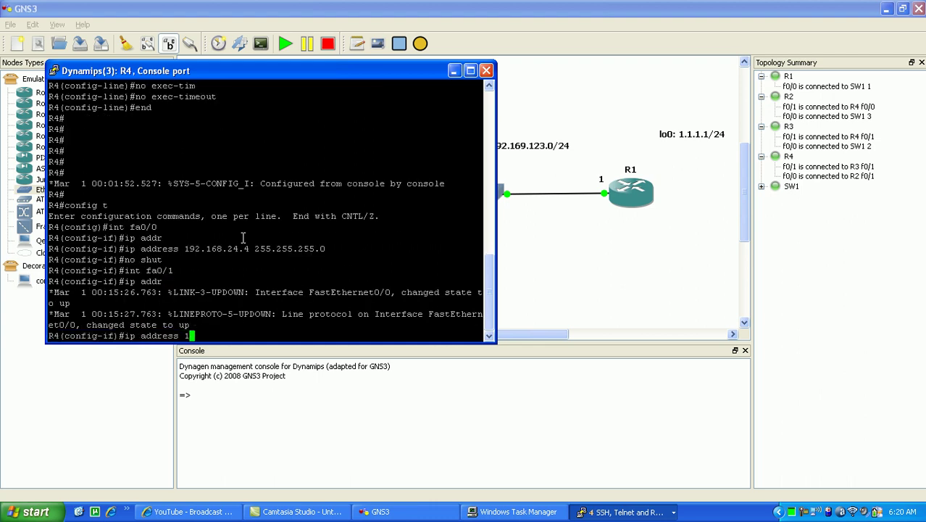
text(92.168.34.4 255.255.255.)
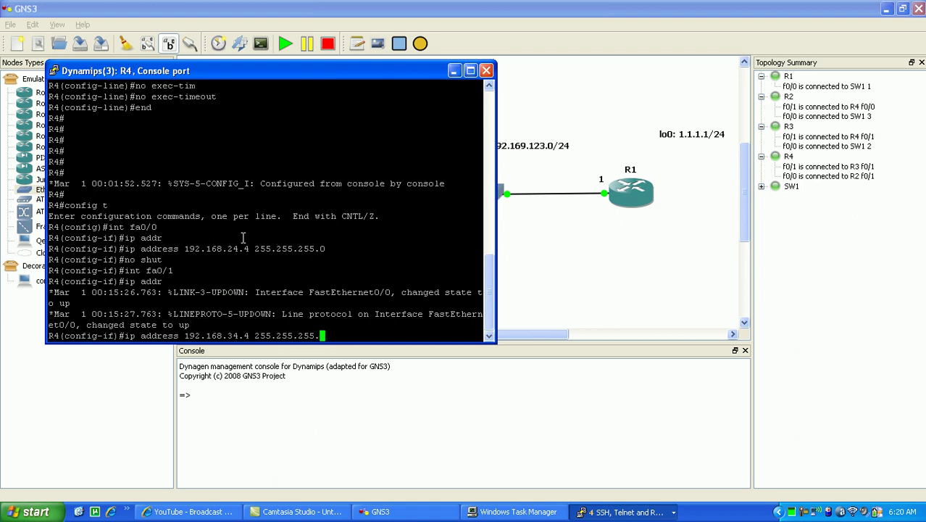
text(0)
key(Return)
text(n)
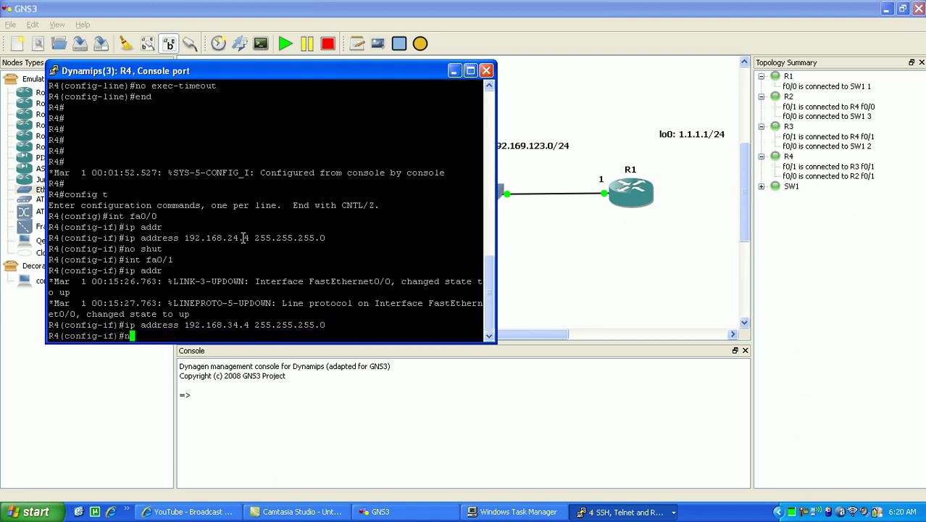
text(o shut)
key(Return)
text(end)
key(Return)
key(Return)
key(Return)
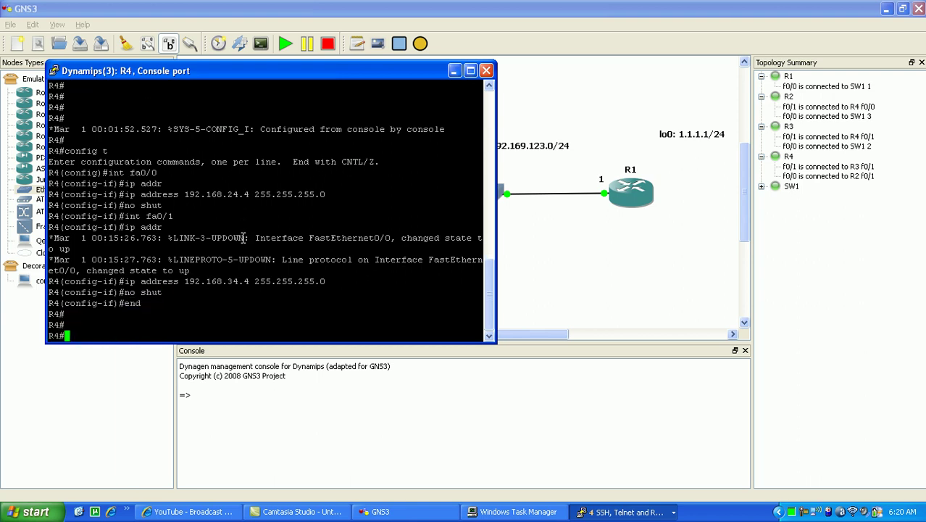
- Enable RIP version 2 on R4 with automatic summarization disabled
text(config t)
key(Return)
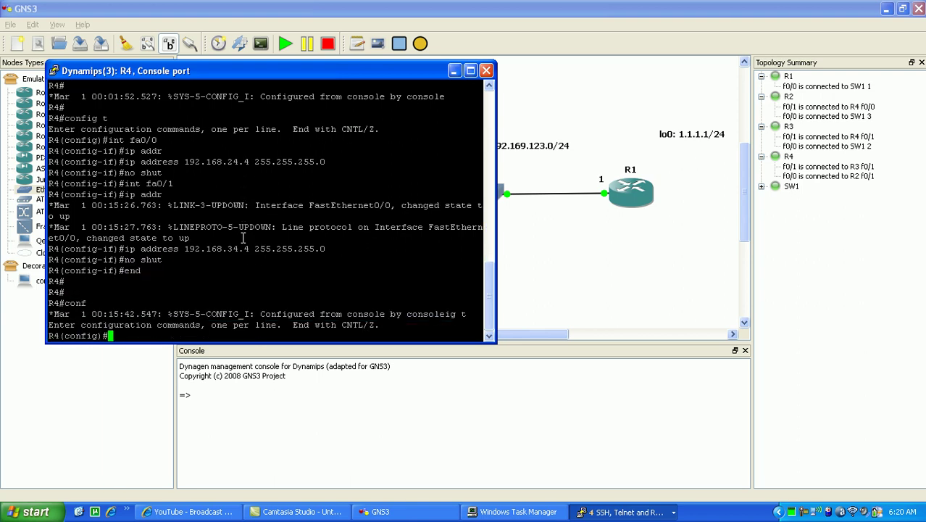
text(router rip)
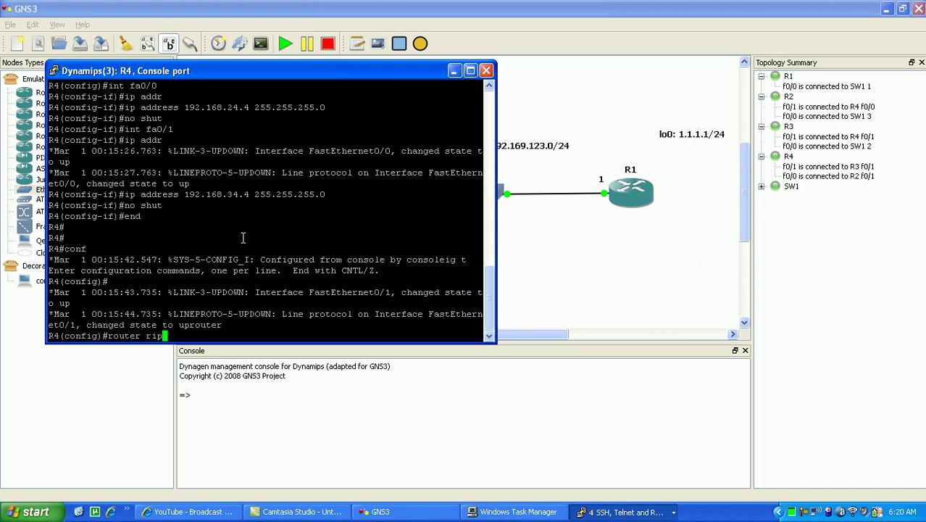
key(Return)
text(ver)
key(Tab)
text(2)
key(Return)
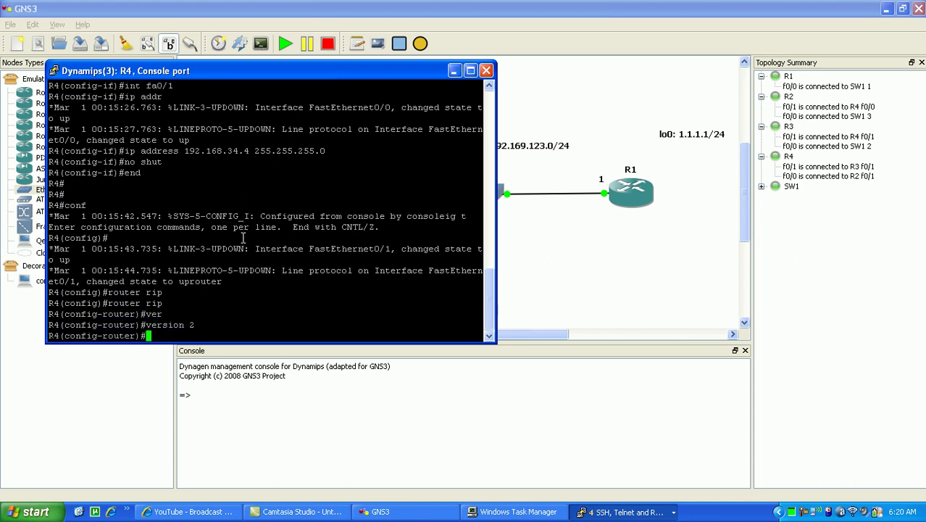
text(no au)
key(Tab)
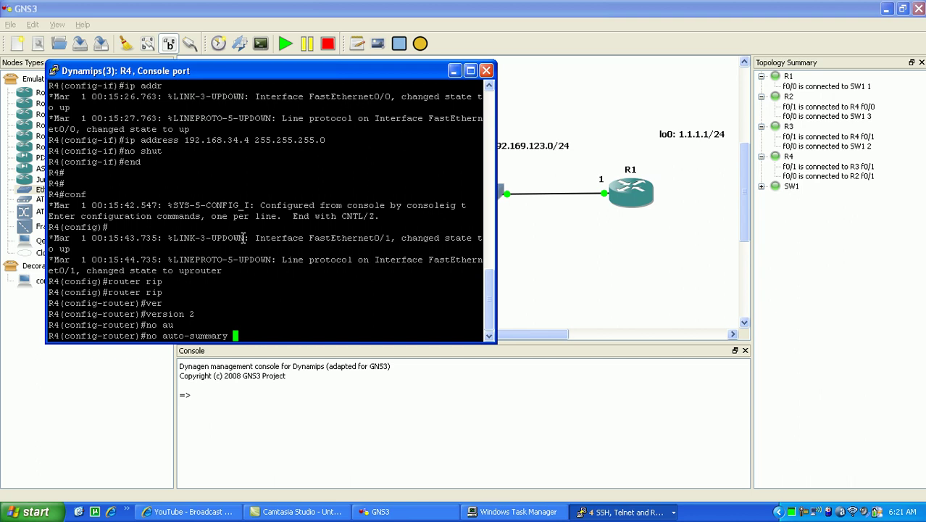
key(Return)
key(Return)
key(Return)
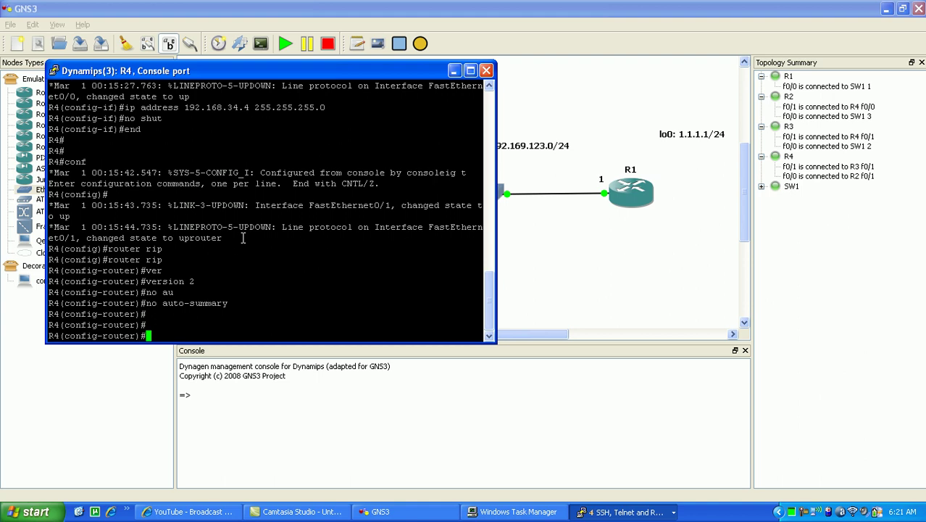
- Add networks 192.168.24.0 and 192.168.34.0 to R4's RIP process and leave configuration mode
text(network 192.16)
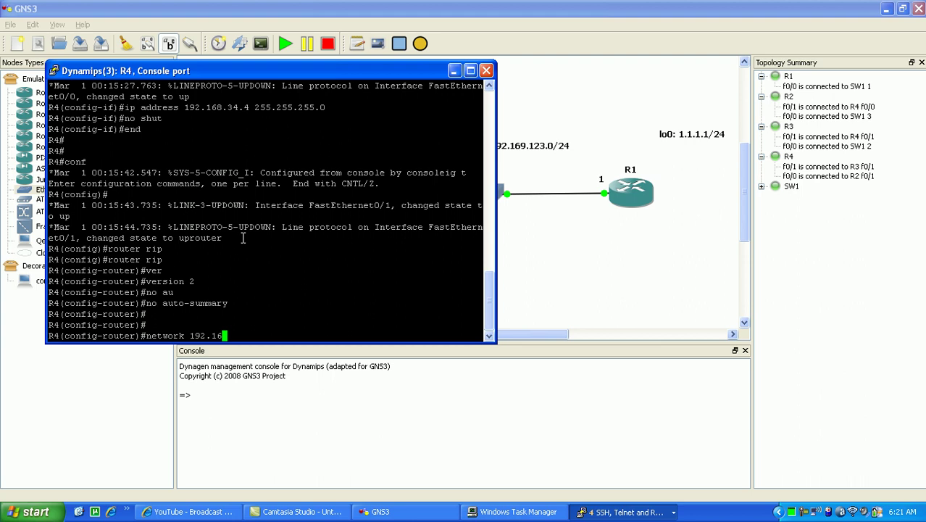
text(8.24.0)
key(Return)
key(Up)
key(BackSpace)
key(BackSpace)
key(BackSpace)
key(BackSpace)
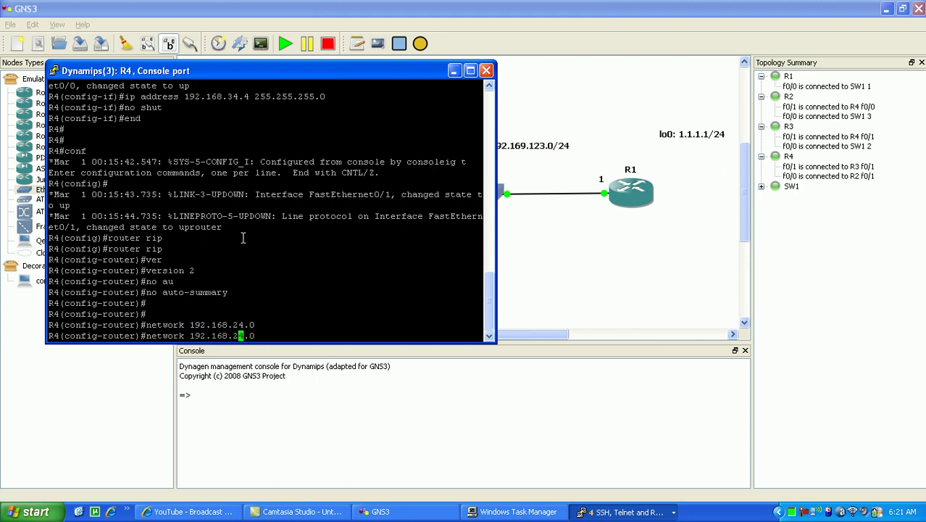
text(34.0)
key(Return)
text(end)
key(Return)
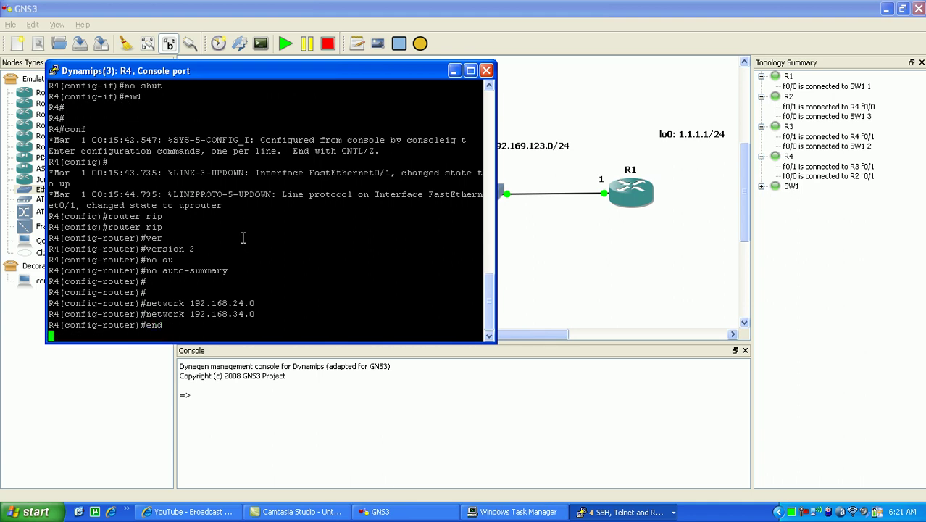
- Run show ip protocols on R4 and examine the networks being routed
text(show ip pro)
key(Tab)
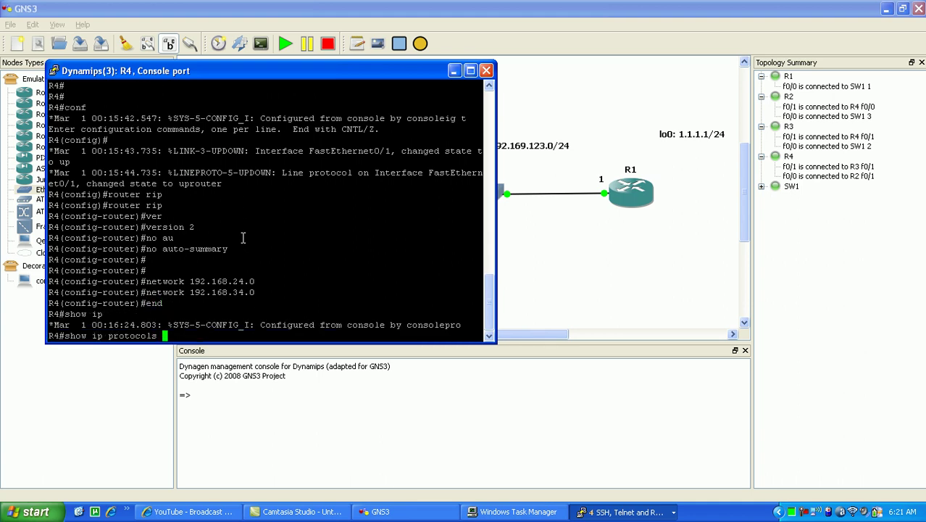
key(Return)
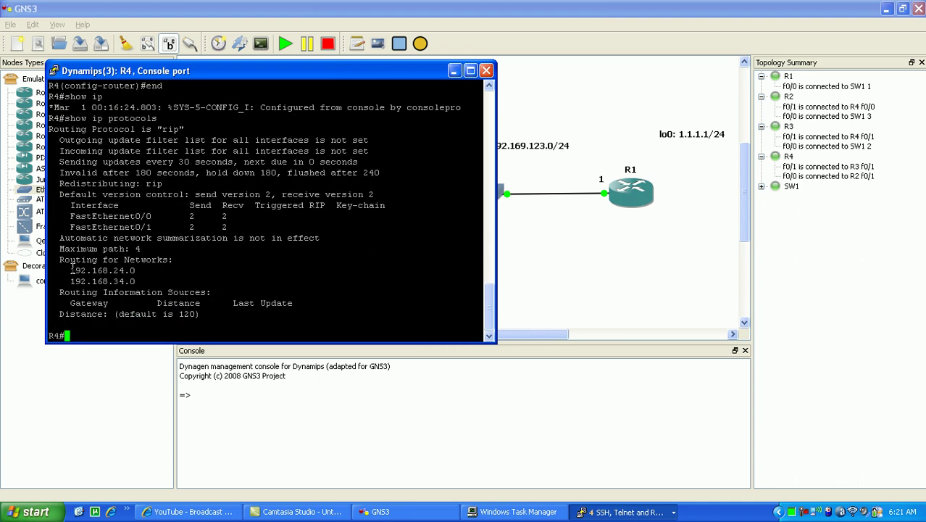
drag(70, 270, 133, 286)
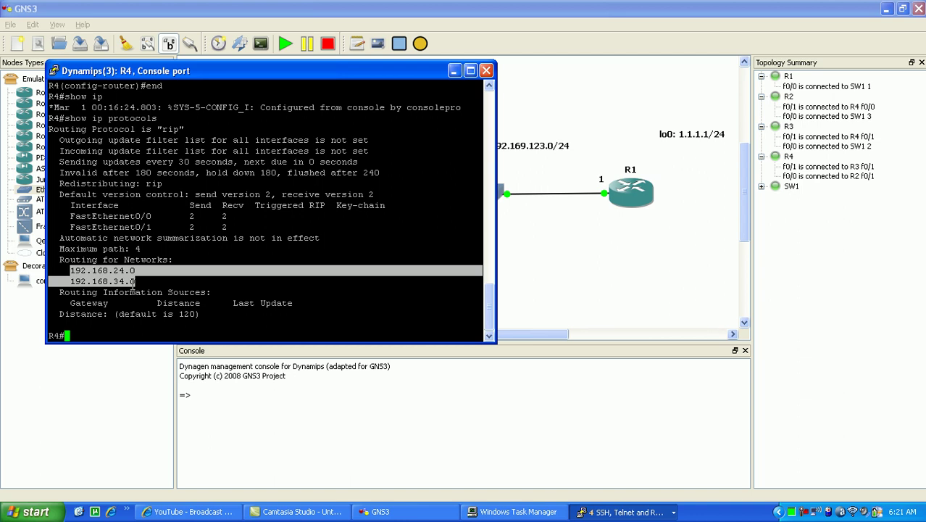
right_click(145, 233)
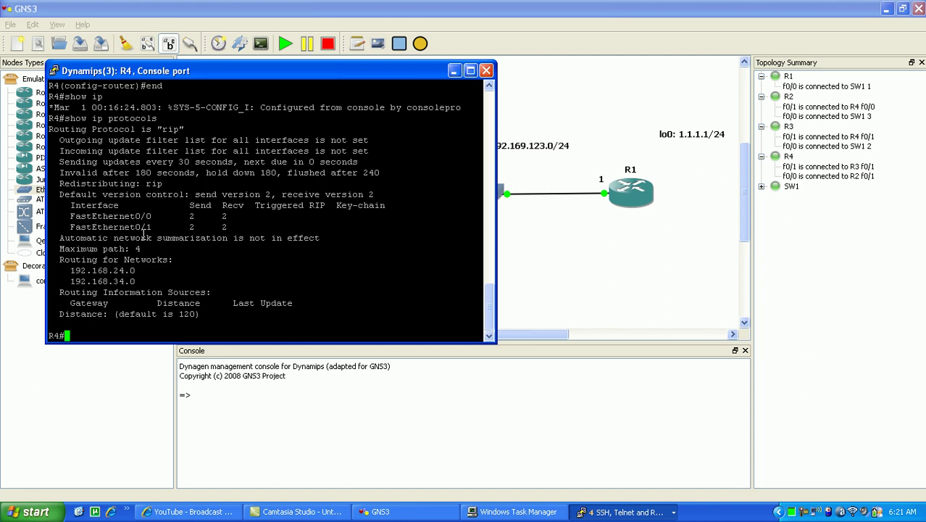
- Switch to R2's console and assign IP address 192.168.123.2 255.255.255.0 to interface fa0/0
click(454, 70)
click(616, 512)
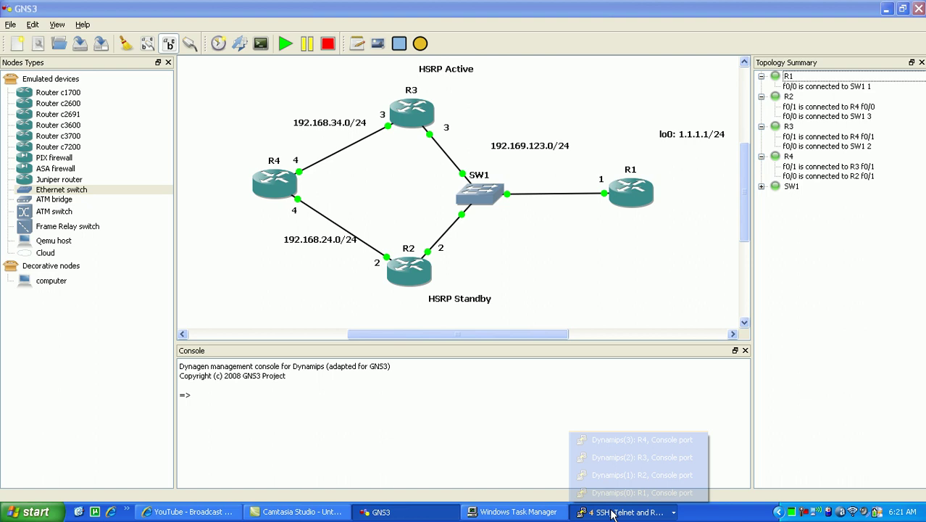
click(627, 476)
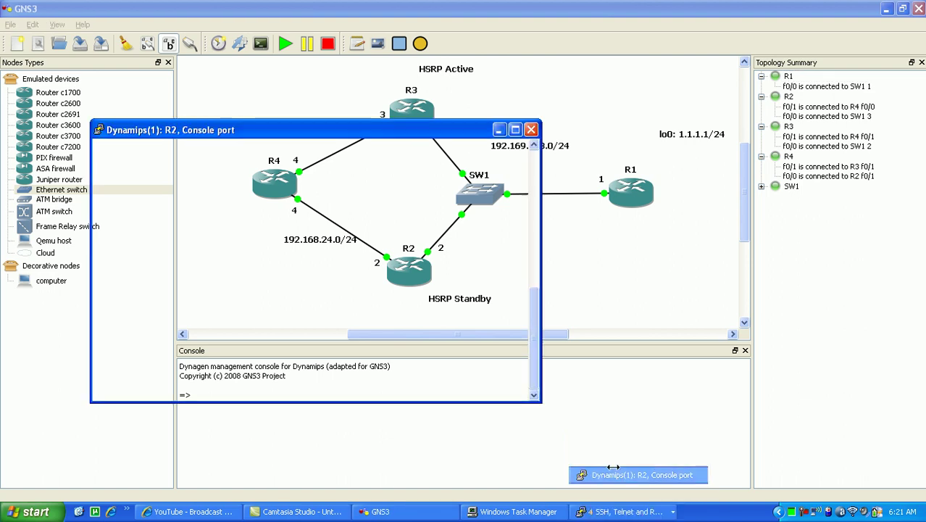
key(Return)
text(config t)
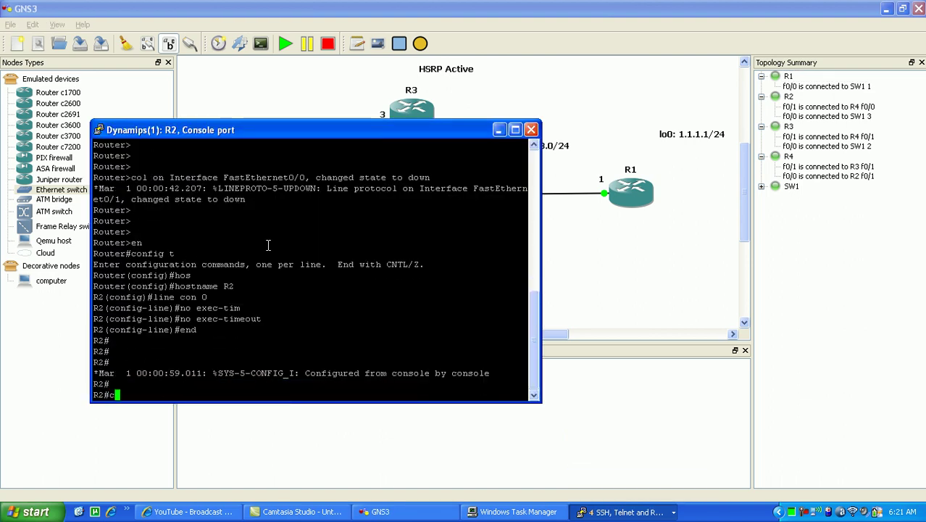
key(Return)
text(int fa0/0)
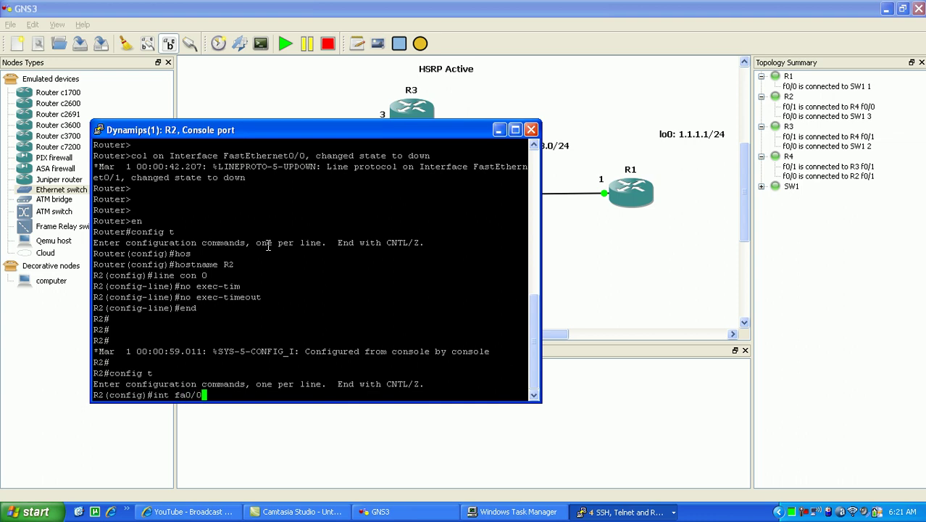
key(Return)
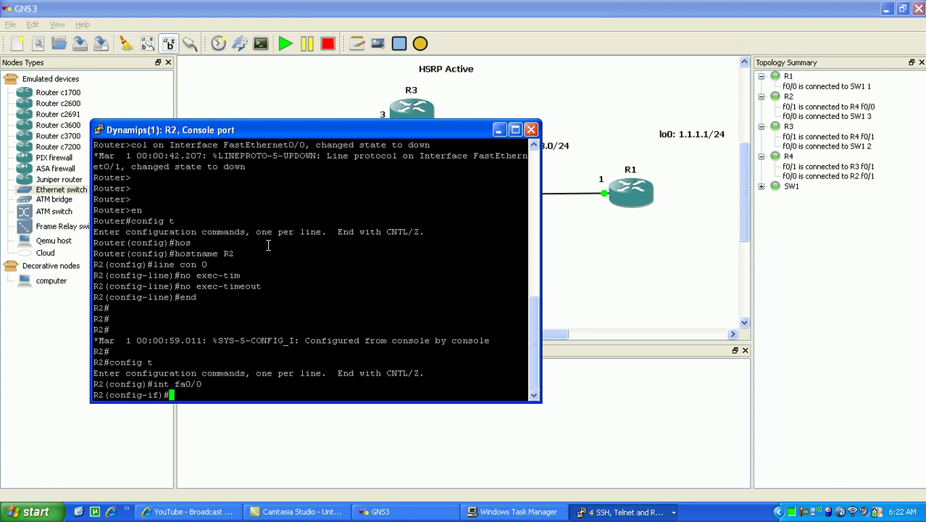
text(ip addr)
key(Tab)
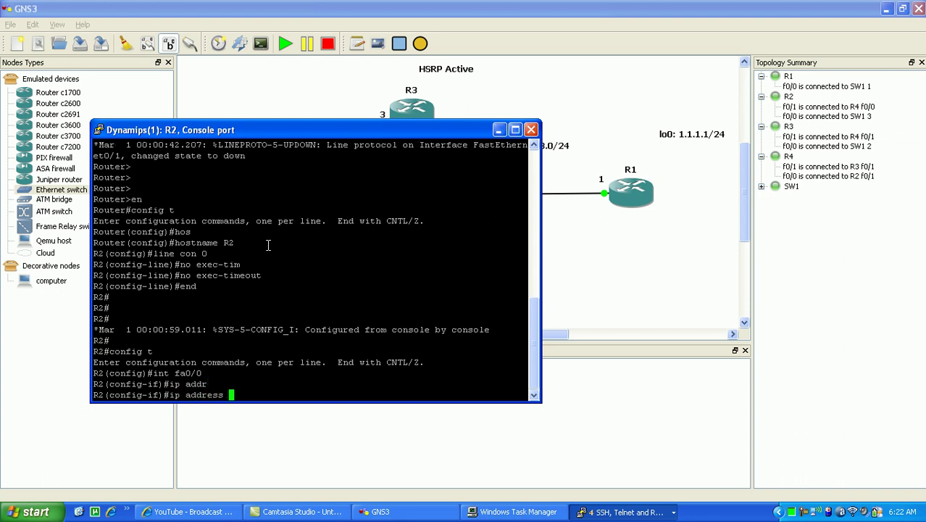
text(192.168.123.2 2)
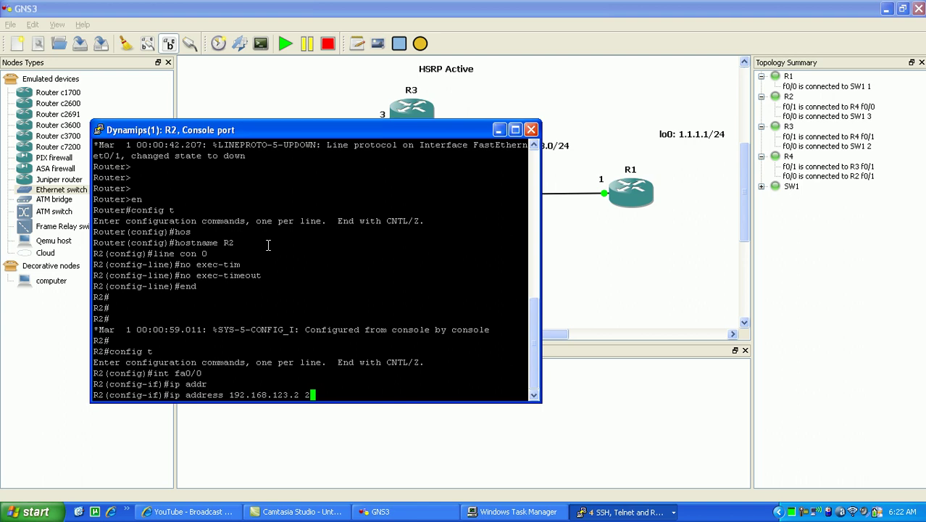
text(55.255.255.0)
key(Return)
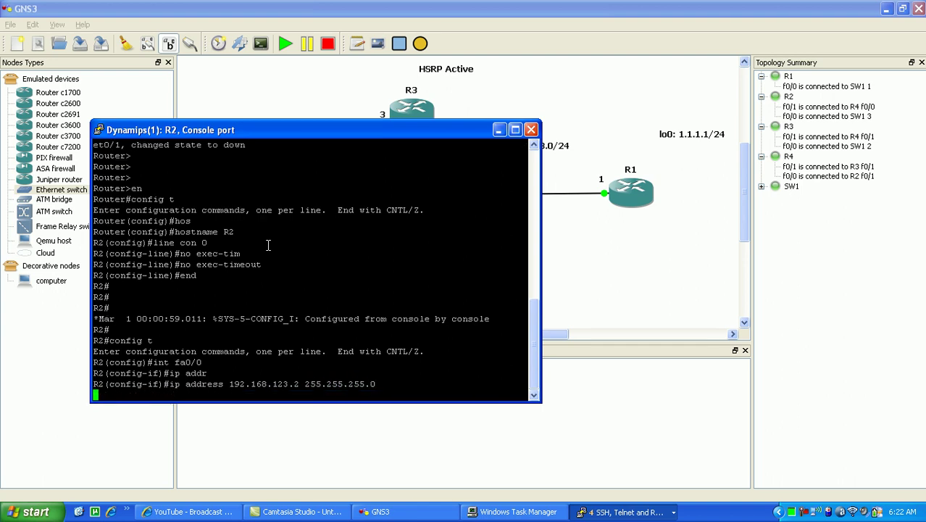
- Enable R2's fa0/0 interface and assign IP address 192.168.24.2 255.255.255.0 to interface fa0/1
text(no shut)
key(Return)
text(int )
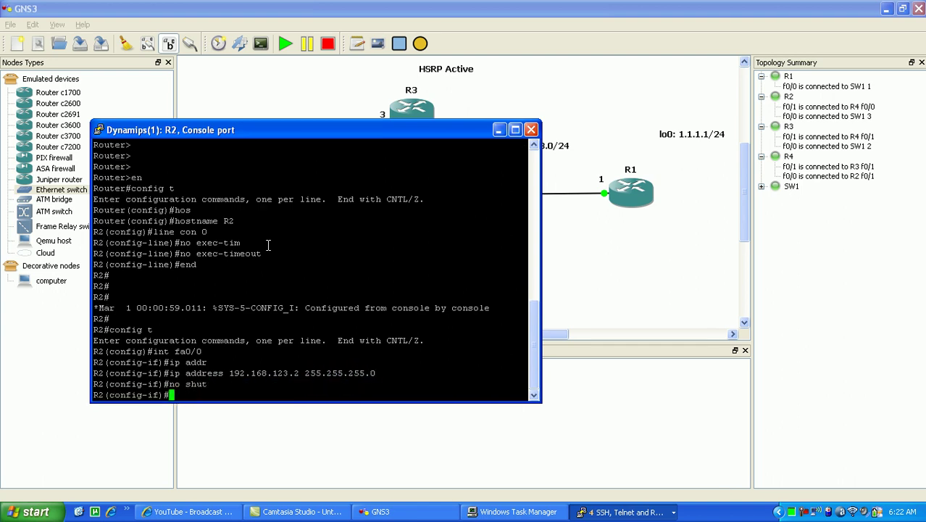
text(fa0/1)
key(Return)
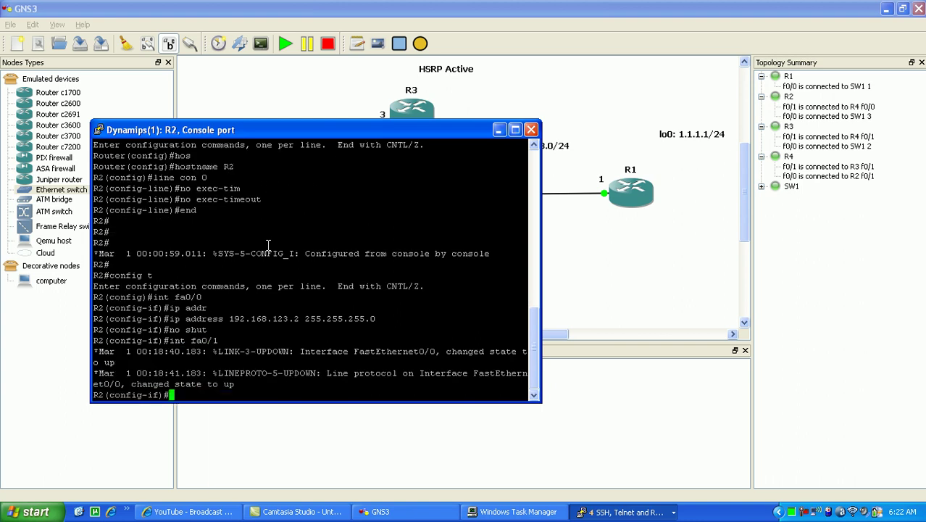
text(ip addr)
key(Tab)
text(192.1)
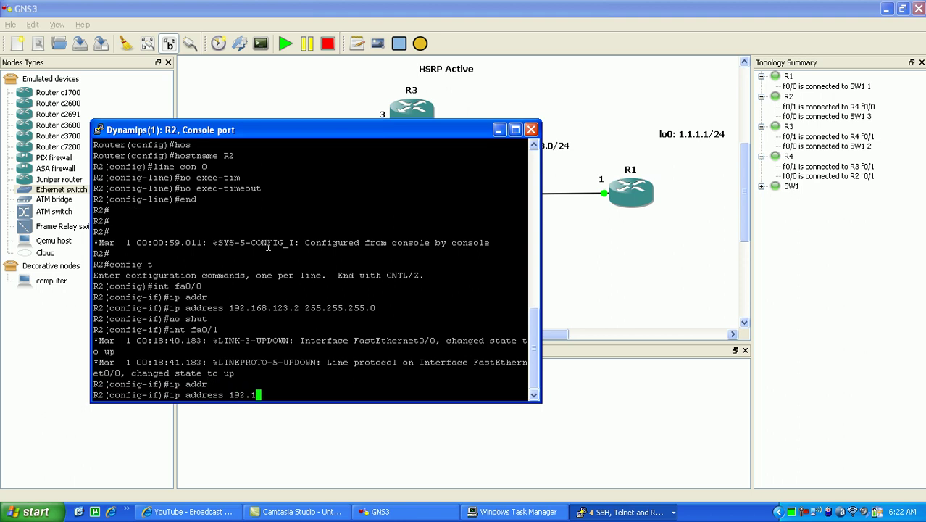
text(68.123)
text(.2 255.255.255)
text(.0)
key(Return)
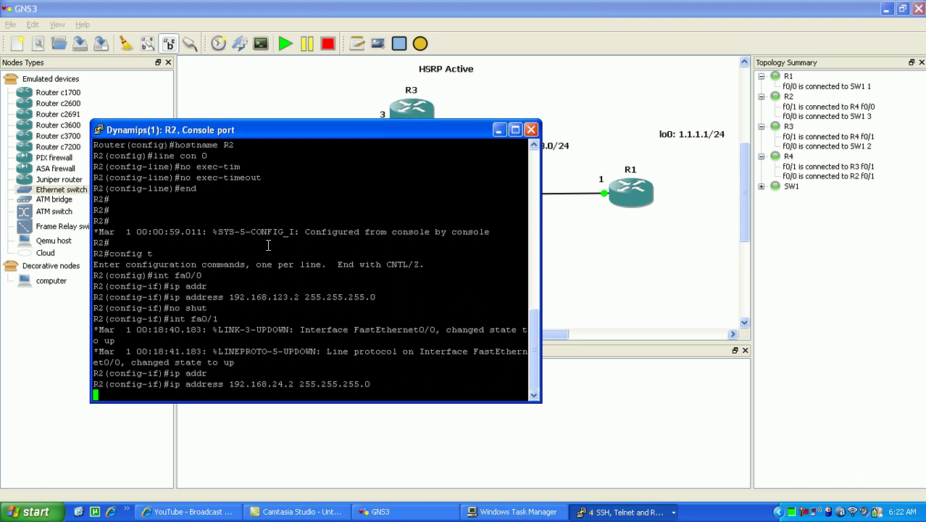
- Enable R2's fa0/1 interface and leave configuration mode
text(no shut)
key(Return)
text(end)
key(Return)
key(Return)
key(Return)
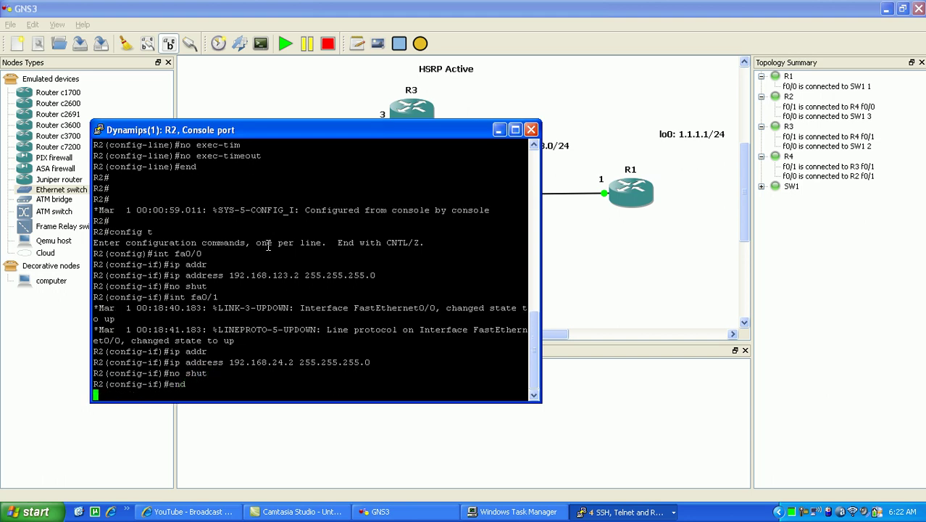
- Switch to R3's console and enter interface configuration mode for fa0/0
click(622, 510)
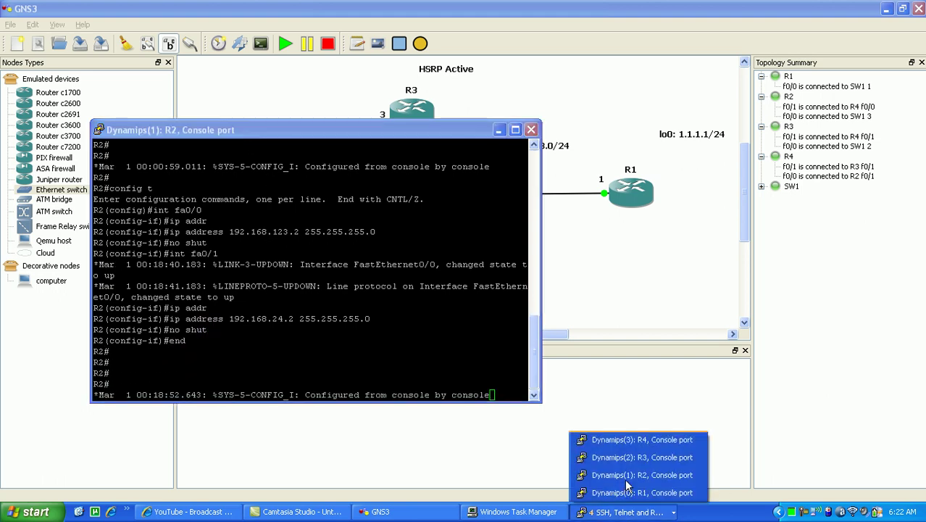
click(629, 456)
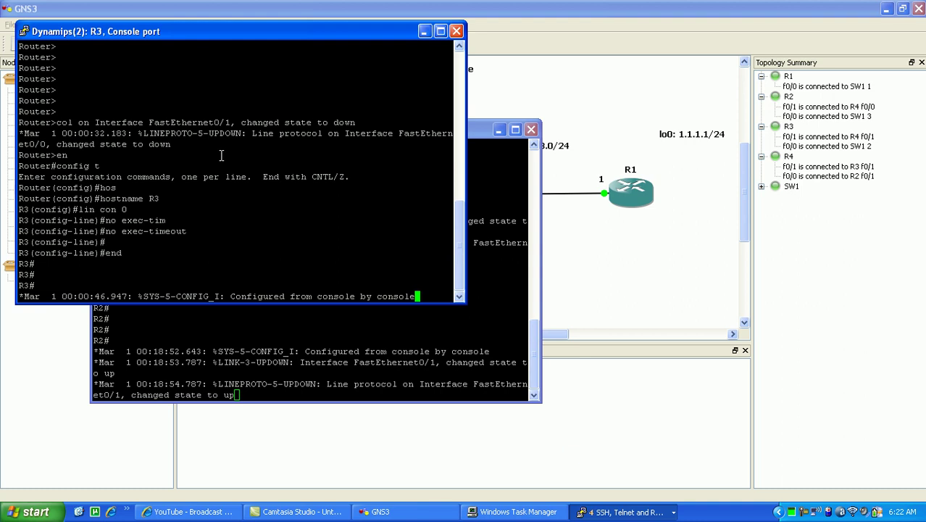
key(Return)
key(Return)
text(config t)
key(Return)
text(in)
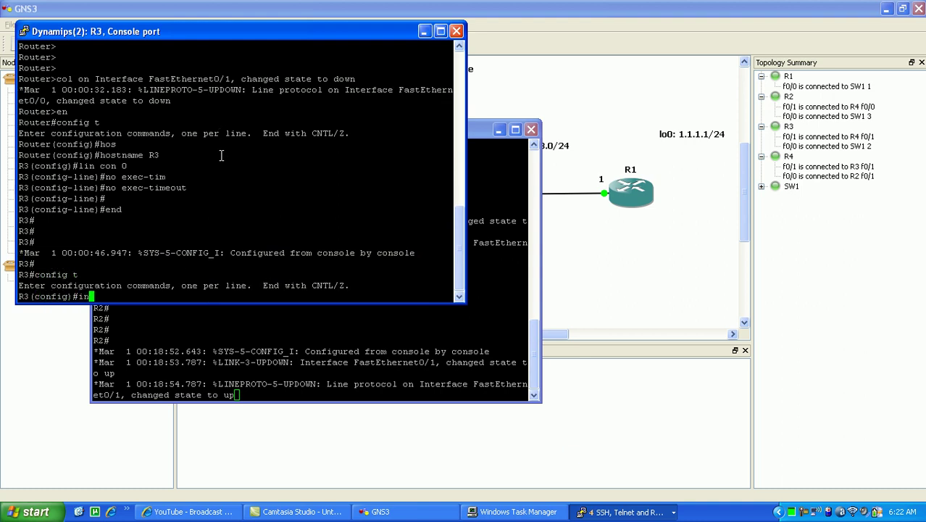
text(t fa0/0)
key(Return)
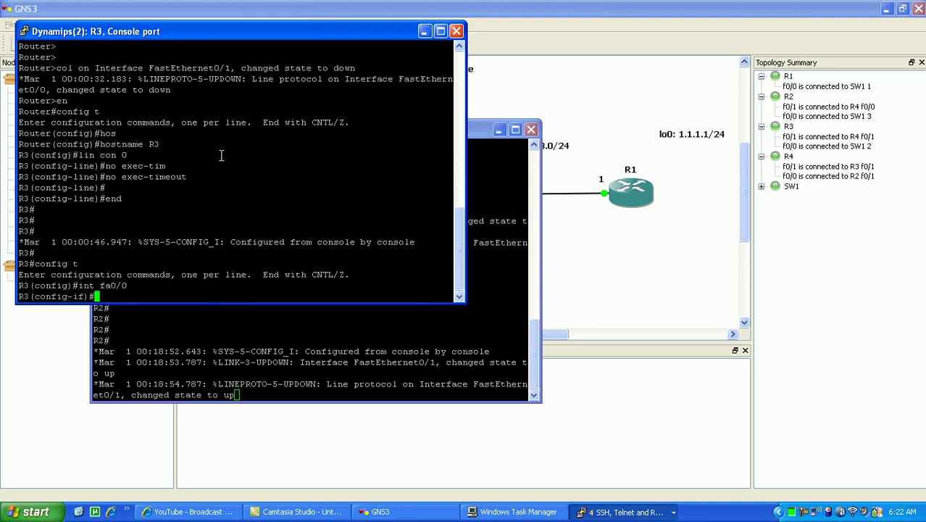
- Assign IP address 192.168.123.3 255.255.255.0 to R3's fa0/0 interface and enable it
text(ip addr)
key(Tab)
text(192)
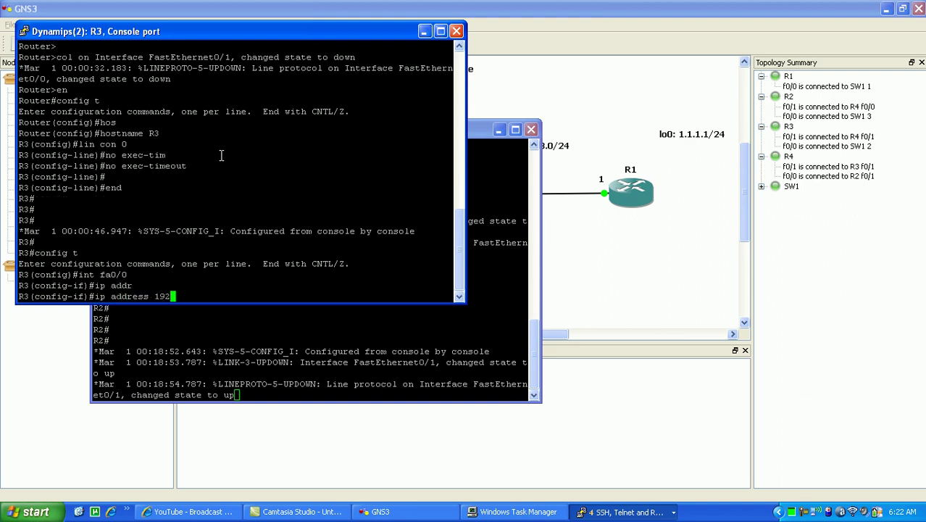
text(.168.123.3 255.255)
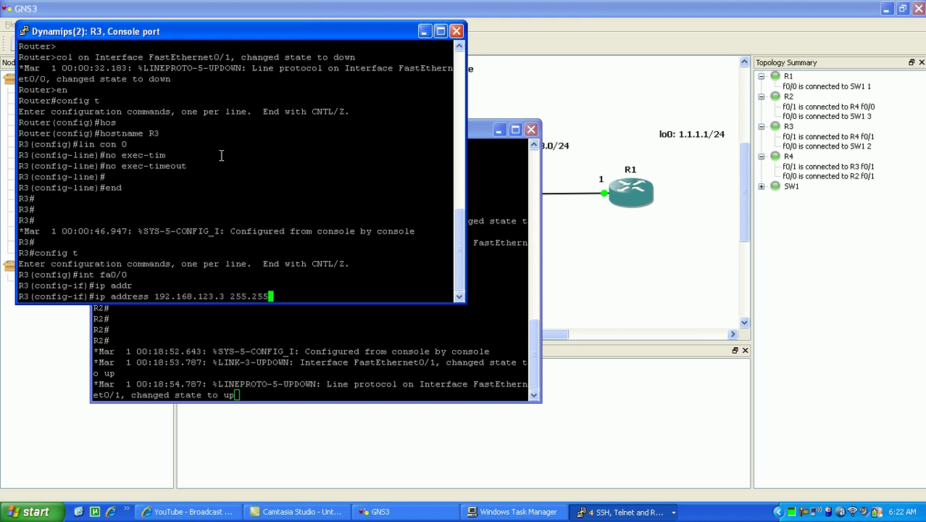
text(.255.0)
key(Return)
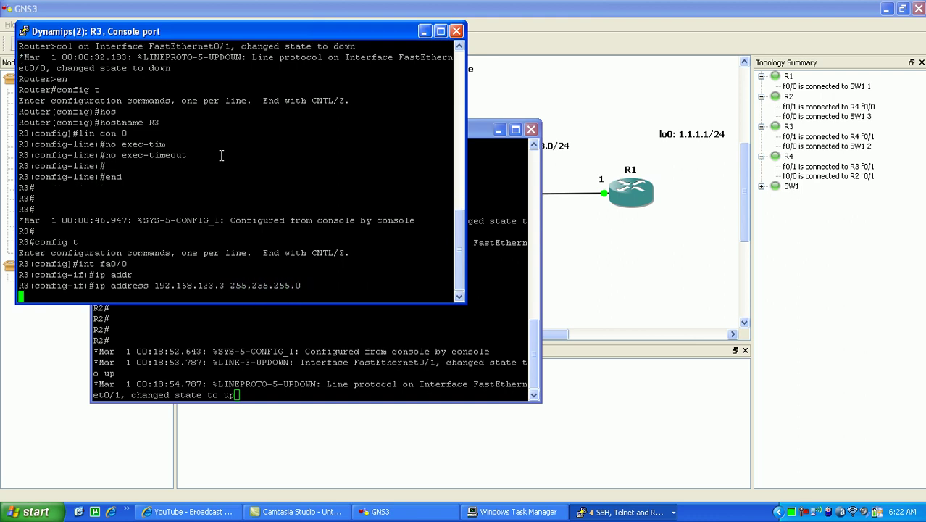
text(no shut)
key(Return)
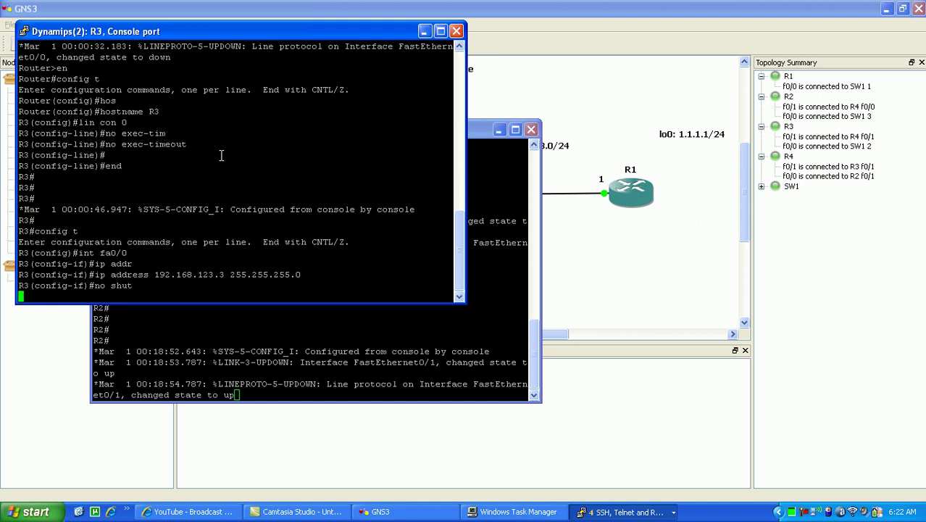
- Assign IP address 192.168.34.3 255.255.255.0 to R3's interface fa0/1
text(int fa0/1)
key(Return)
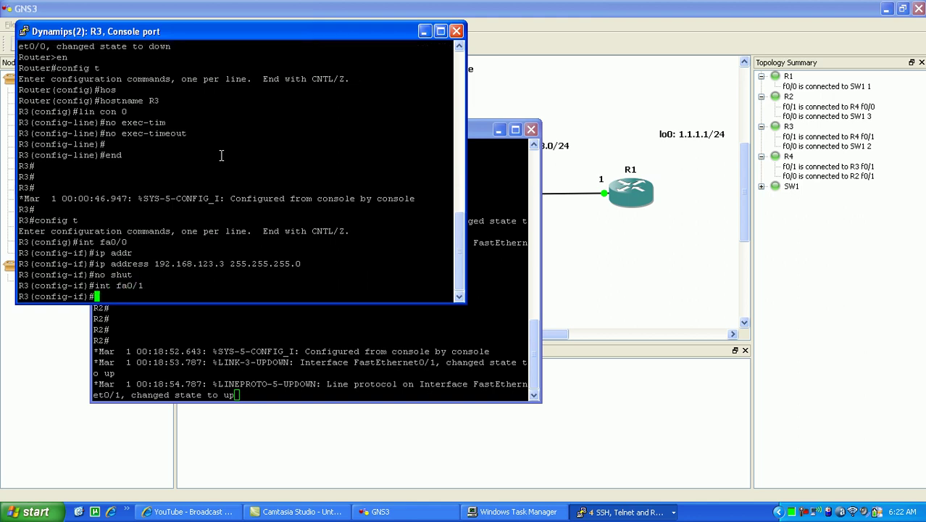
text(ip address 192.1)
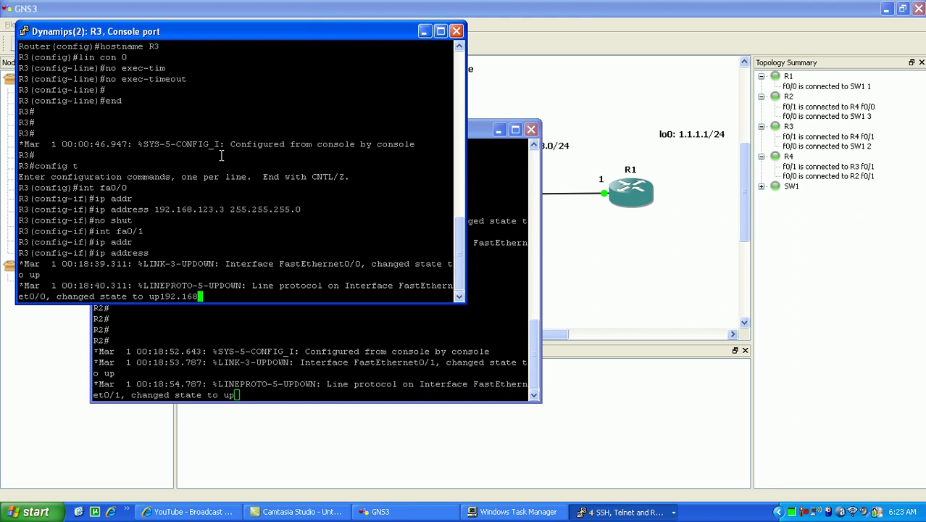
text(34.3 255.255.255.0)
key(Return)
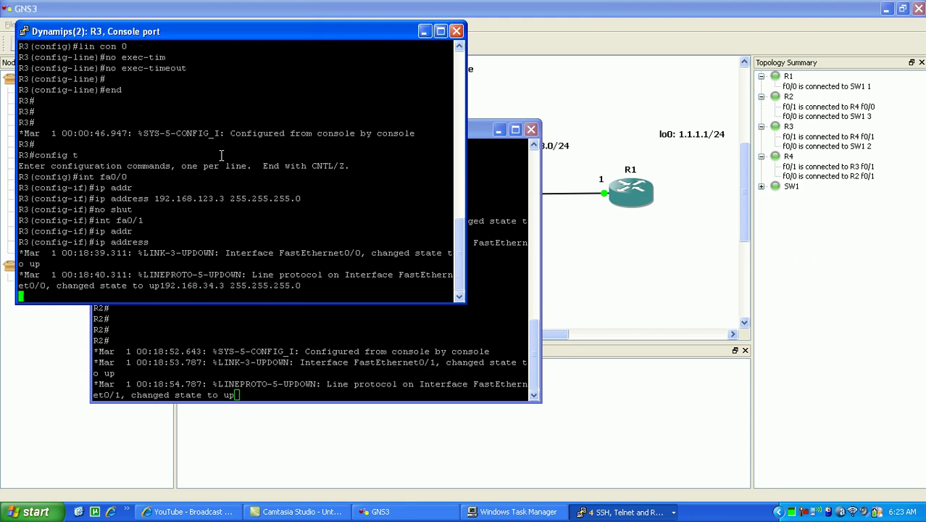
- Enable R3's fa0/1 interface and leave configuration mode
text(no shut)
key(Return)
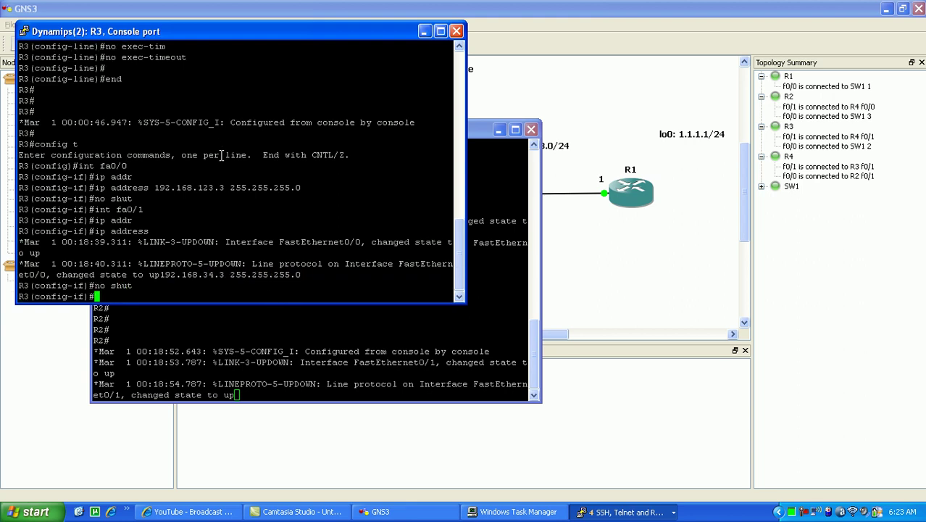
text(end)
key(Return)
key(Return)
key(Return)
key(Return)
key(Return)
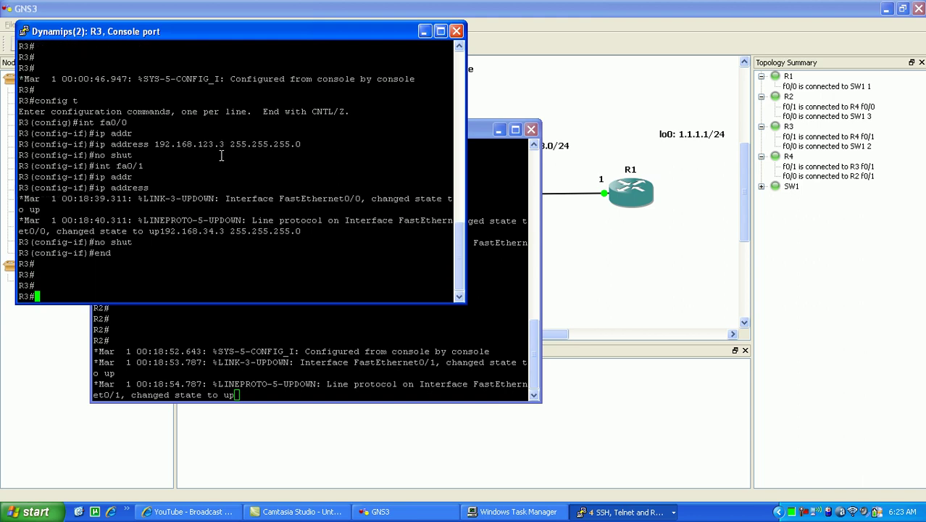
- Switch to R1's console and enter interface configuration mode for fa0/0
click(589, 511)
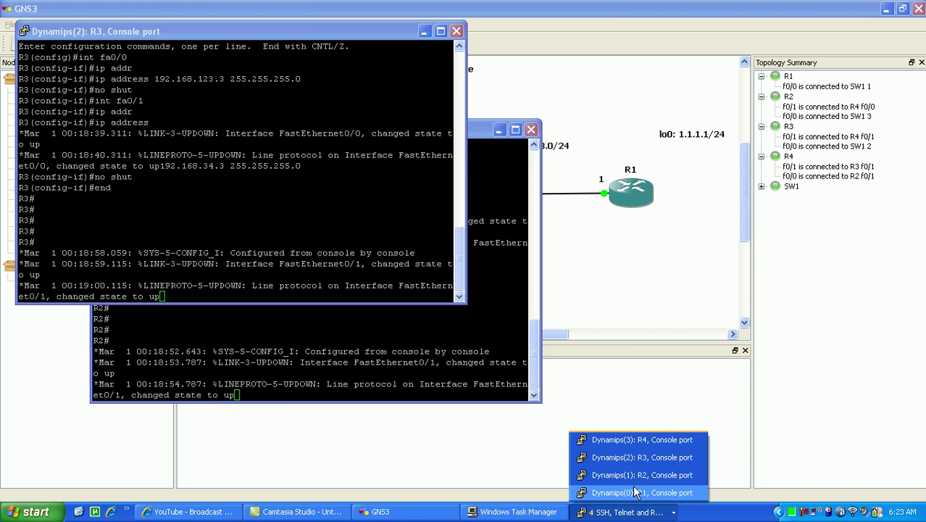
click(635, 493)
text(confi)
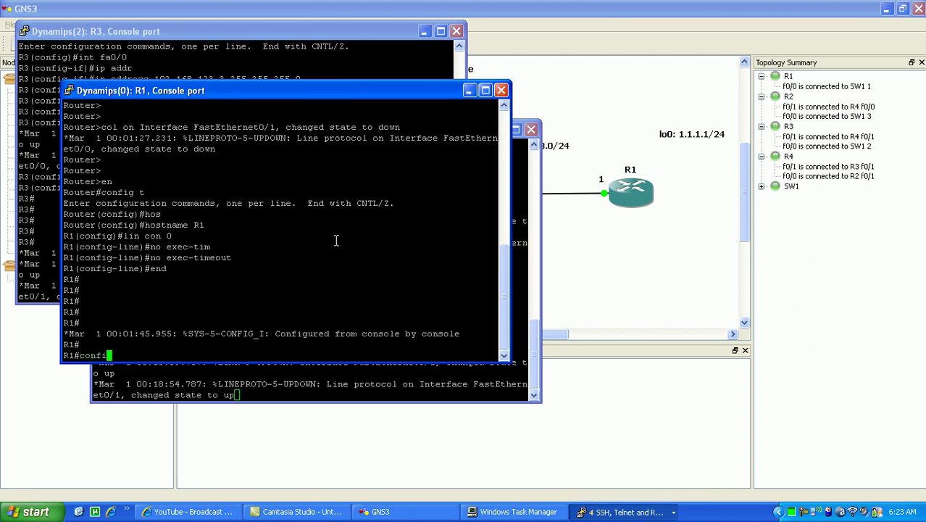
text(g t)
key(Return)
text(route)
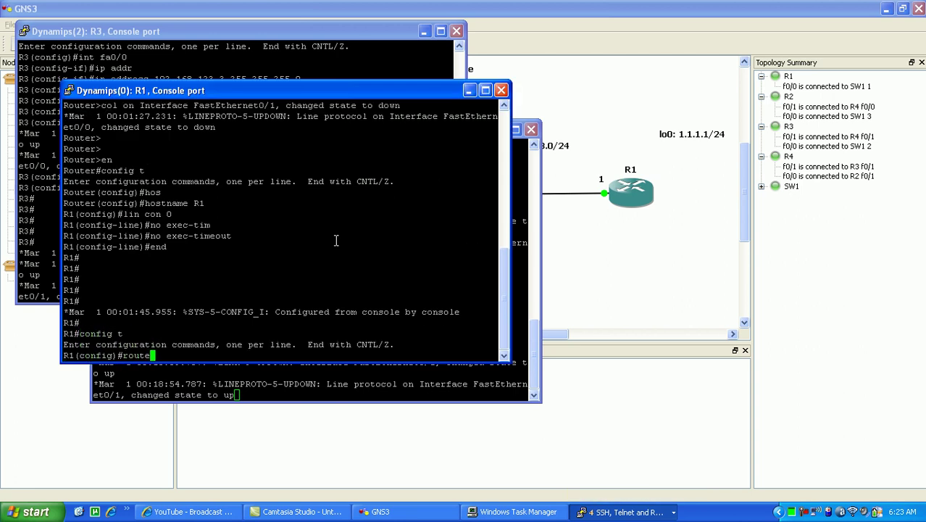
key(BackSpace)
key(BackSpace)
key(BackSpace)
key(BackSpace)
key(BackSpace)
text(int fa0/0)
key(Return)
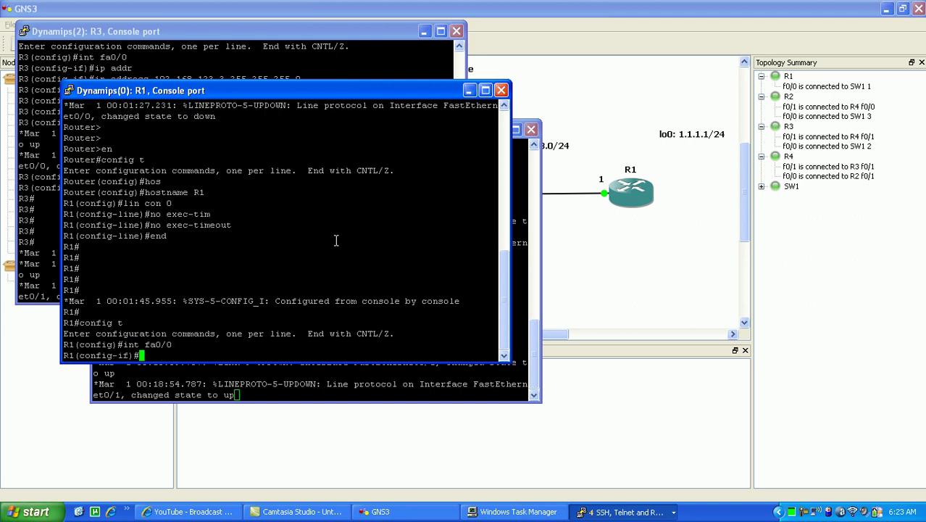
- Assign IP address 192.168.123.1 255.255.255.0 to R1's interface fa0/0
text(ip addr)
key(Tab)
text(192)
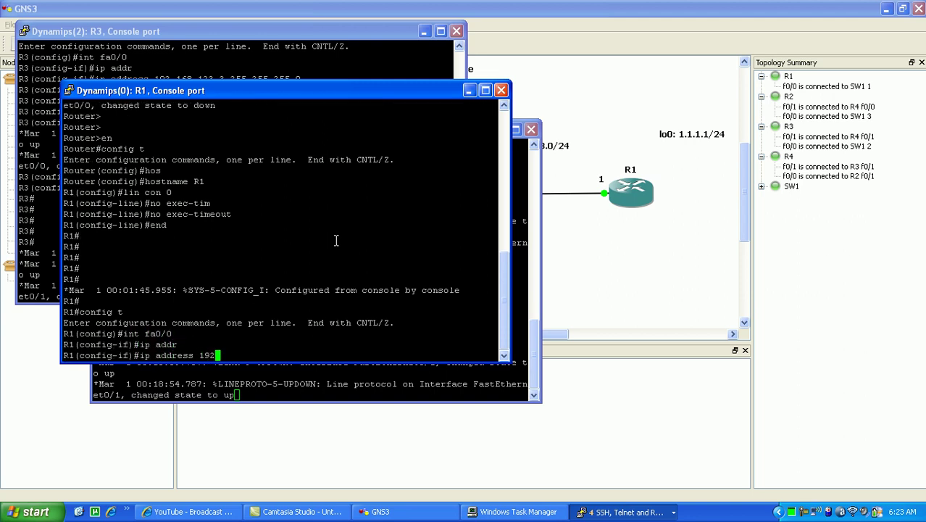
text(.168.123.1 255.255.255.0)
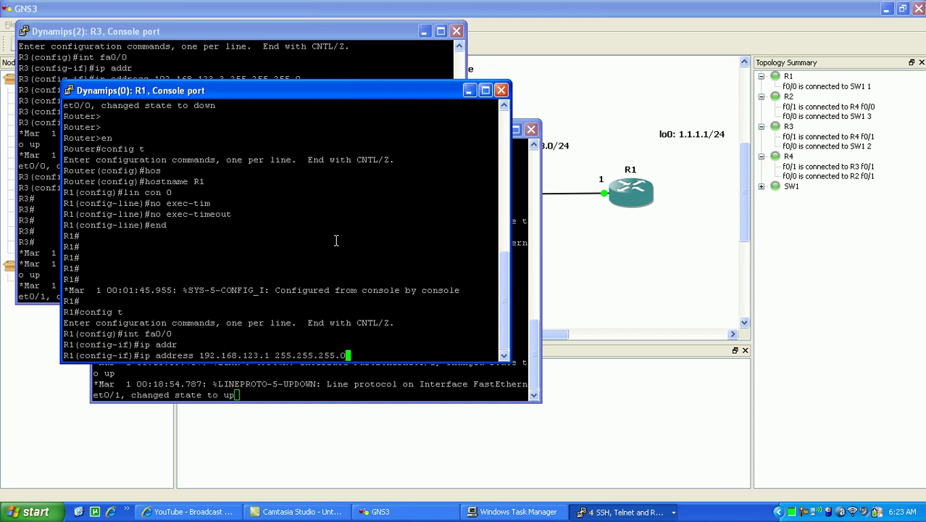
key(Return)
- Enable R1's fa0/0 interface and leave configuration mode
text(no shut)
key(Return)
text(en)
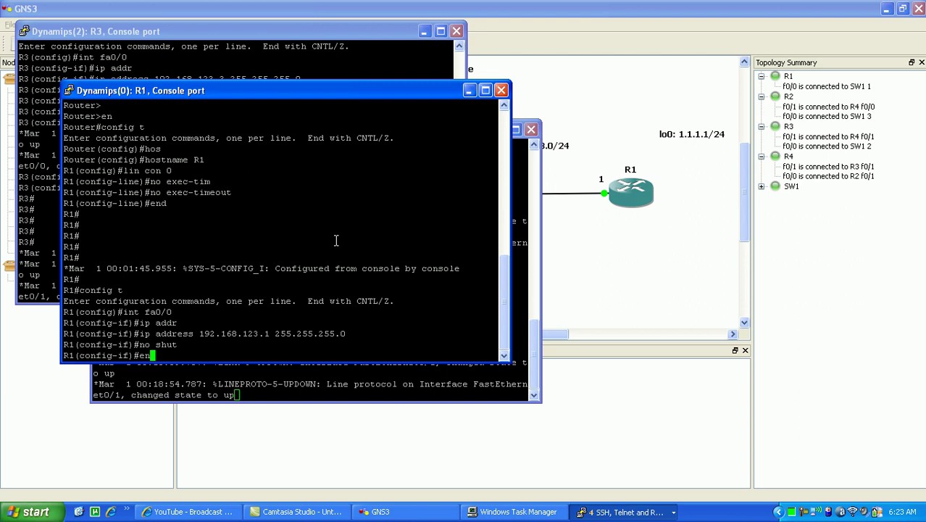
text(d)
key(Return)
key(Return)
key(Return)
key(Return)
- Create loopback interface lo0 on R1 with IP address 1.1.1.1 255.255.255.0 and leave configuration mode
text(config t)
key(Return)
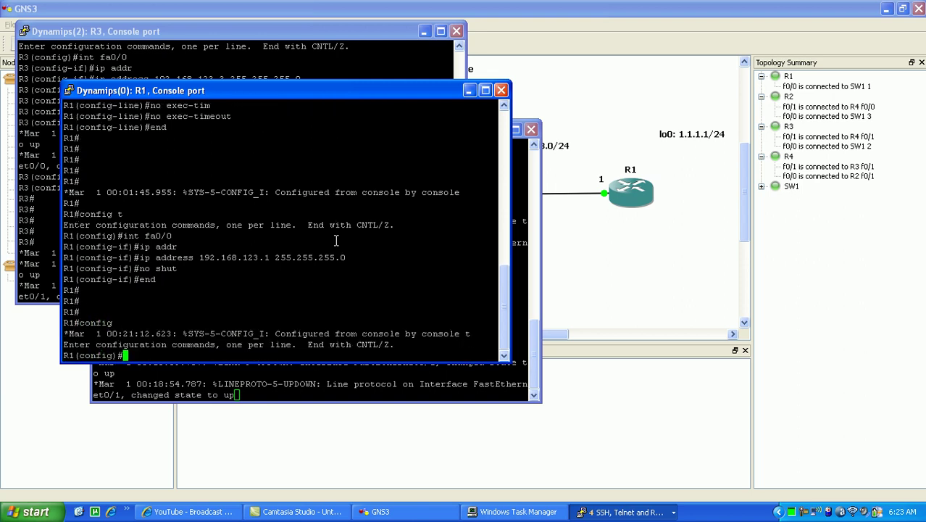
text(in)
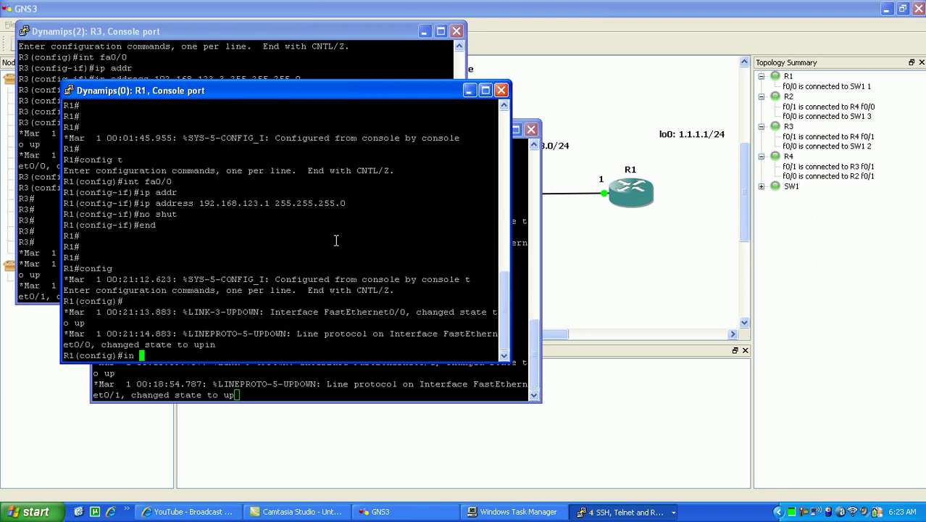
key(BackSpace)
text(t lo0)
key(Return)
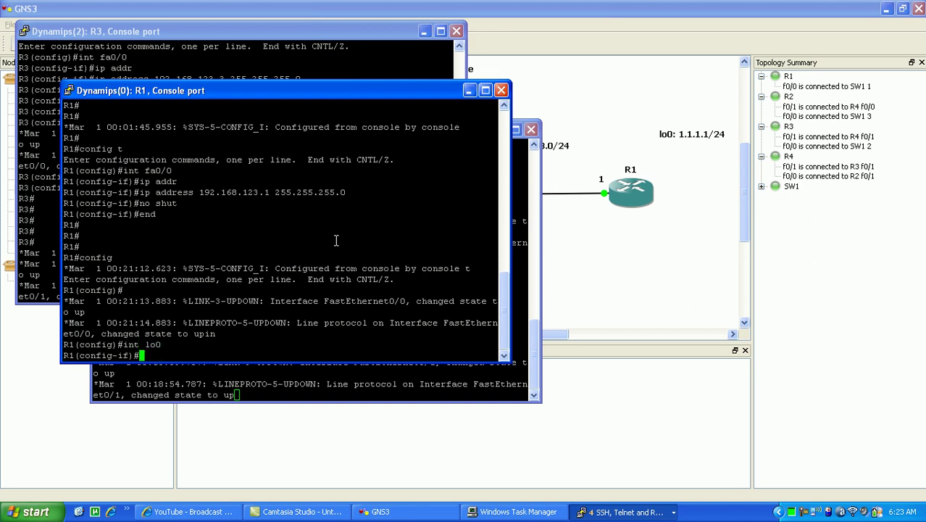
text(ip addr)
key(Tab)
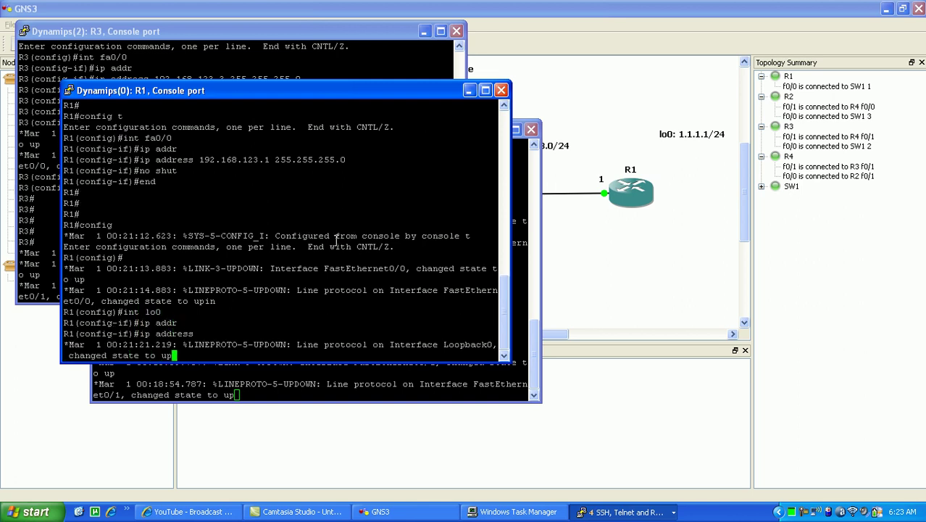
text(1.1.1.1 255.255.255.0)
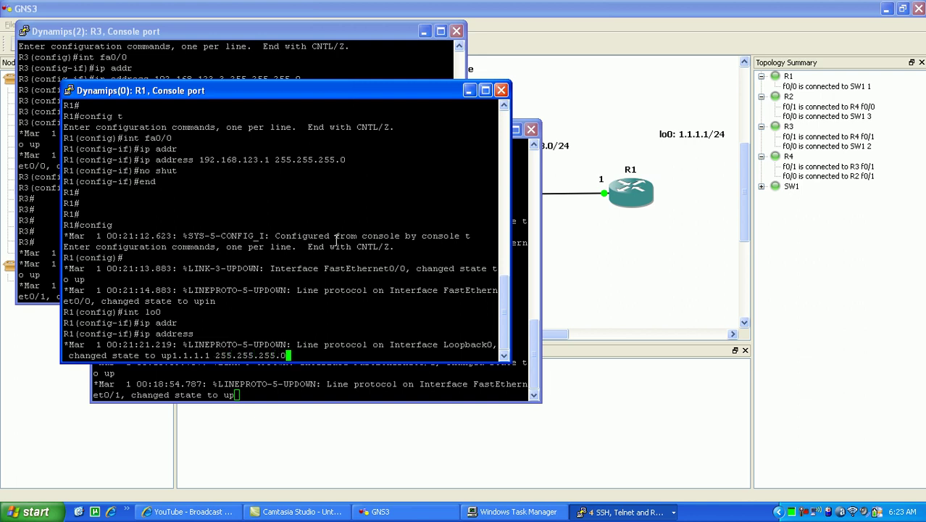
key(Return)
text(end)
key(Return)
key(Return)
key(Return)
key(Return)
key(Return)
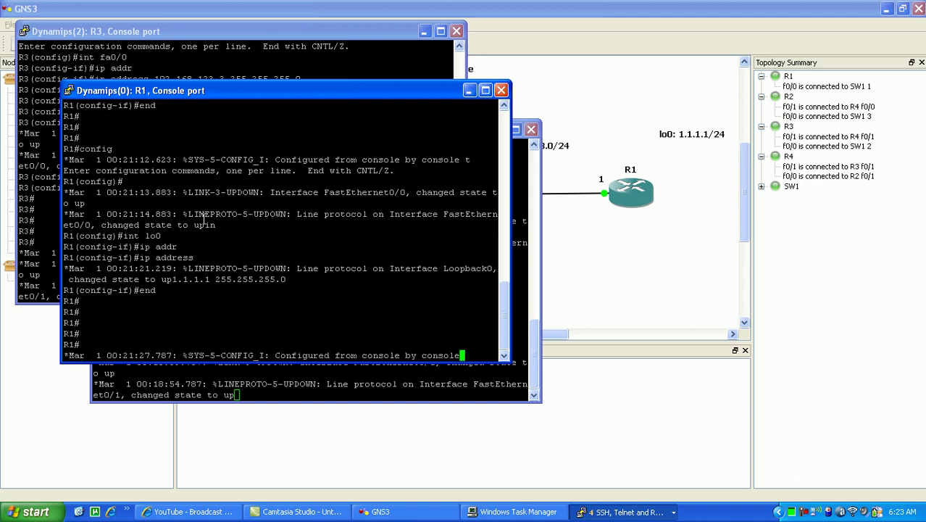
key(Return)
key(Return)
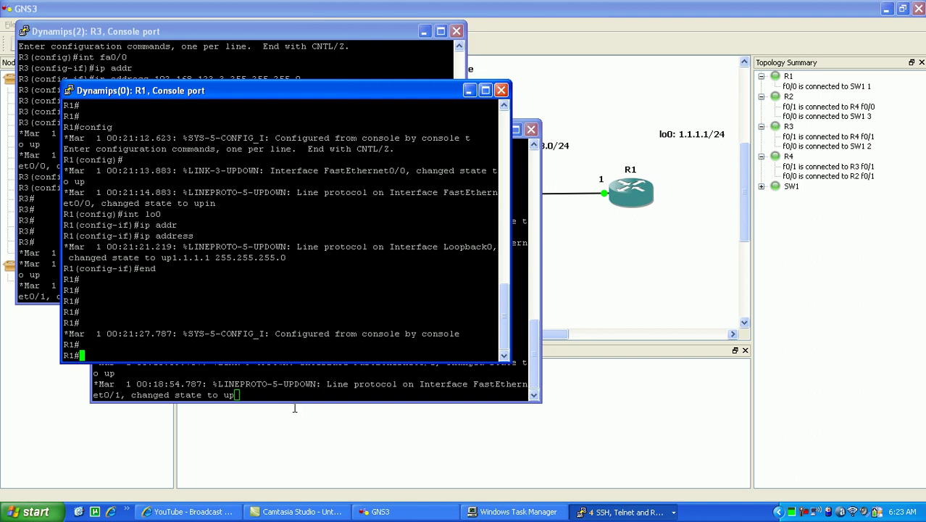
- Switch to R2's console and enter RIP router configuration mode
click(623, 511)
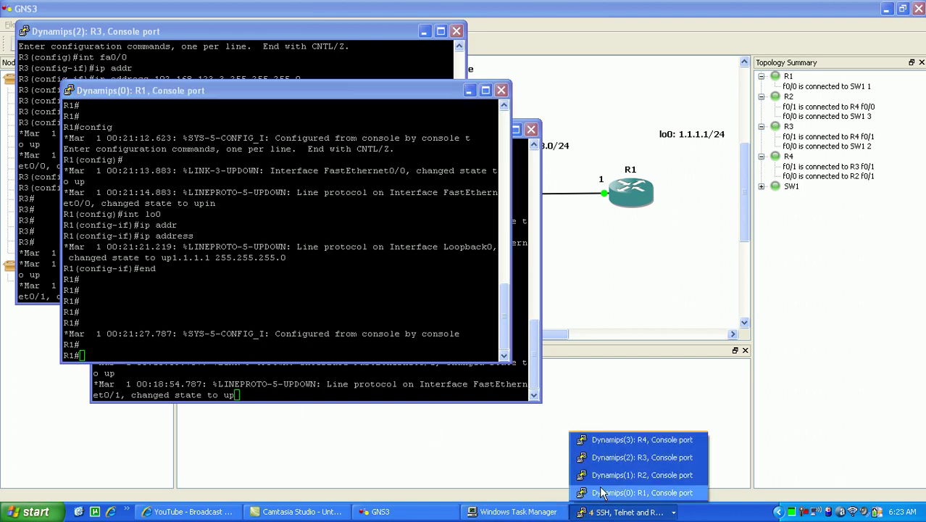
click(609, 471)
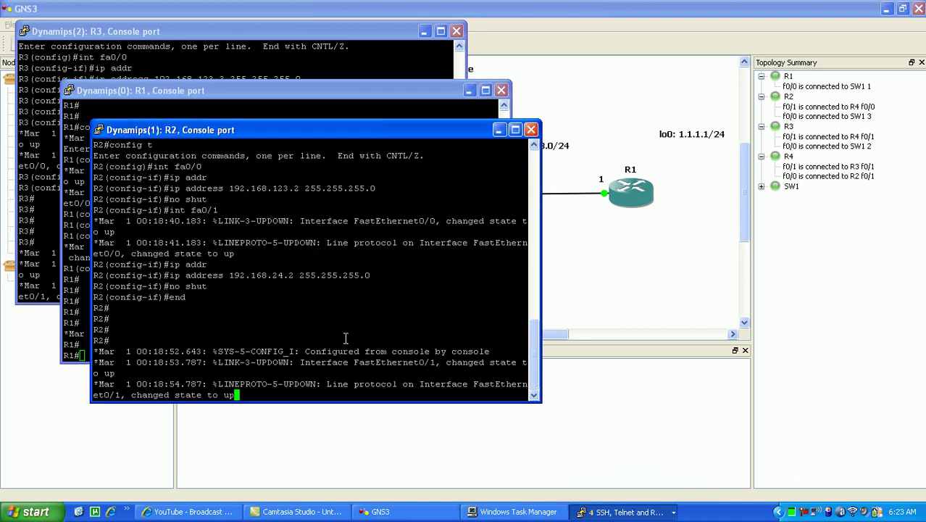
key(Return)
text(config t)
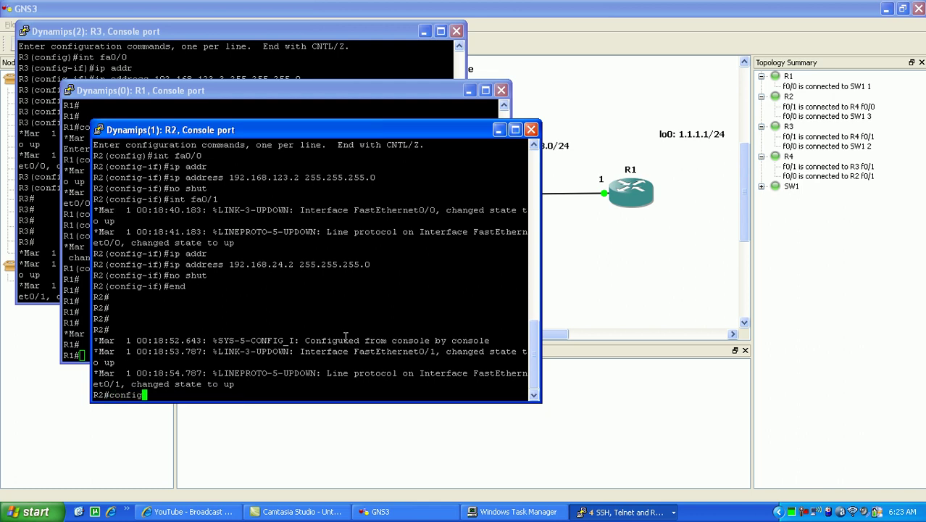
key(Return)
text(router rip)
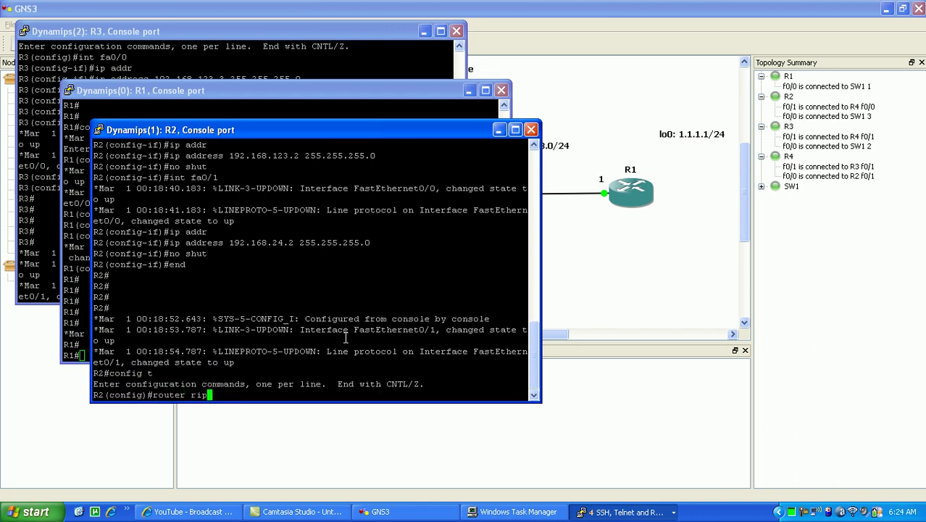
key(Return)
- Set R2's RIP process to version 2 and disable automatic summarization
text(ver)
key(Tab)
text(2)
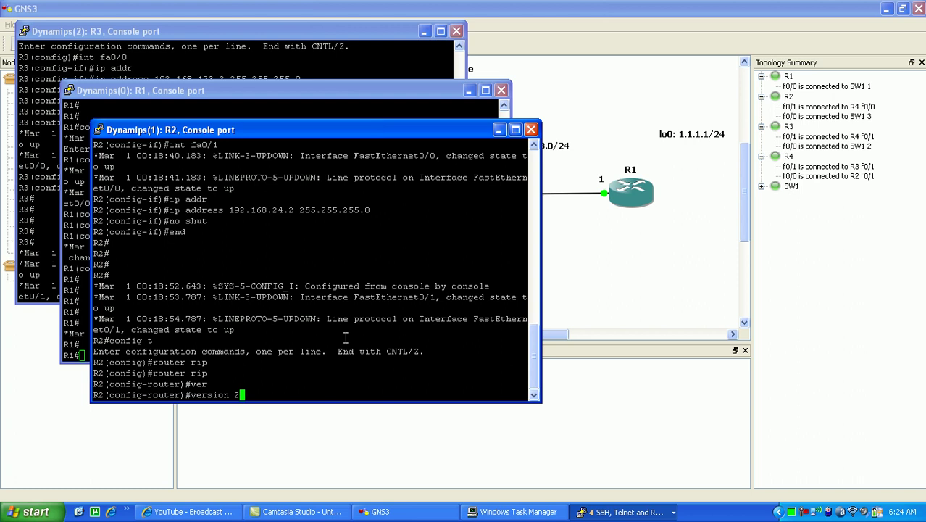
key(Return)
text(no a)
key(Tab)
text(u)
key(Tab)
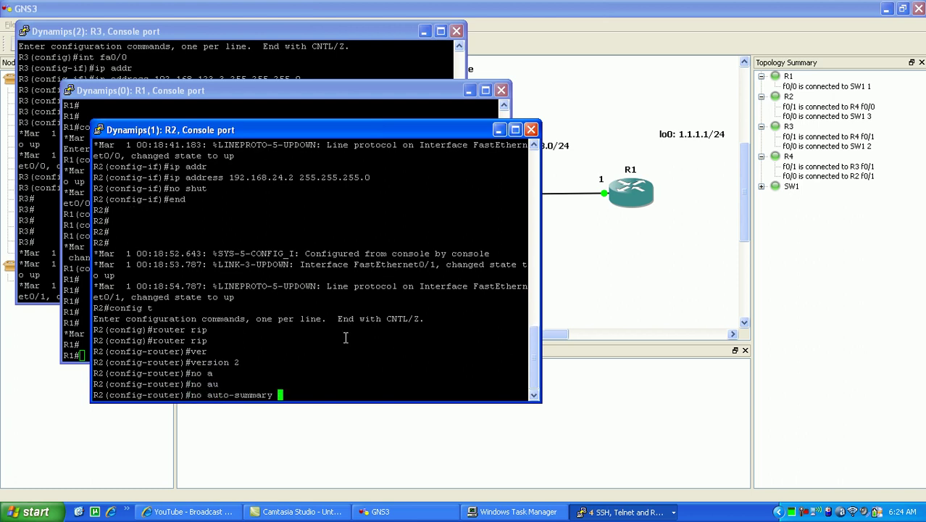
key(Return)
- Add network 192.168.123.0 to R2's RIP process
text(network)
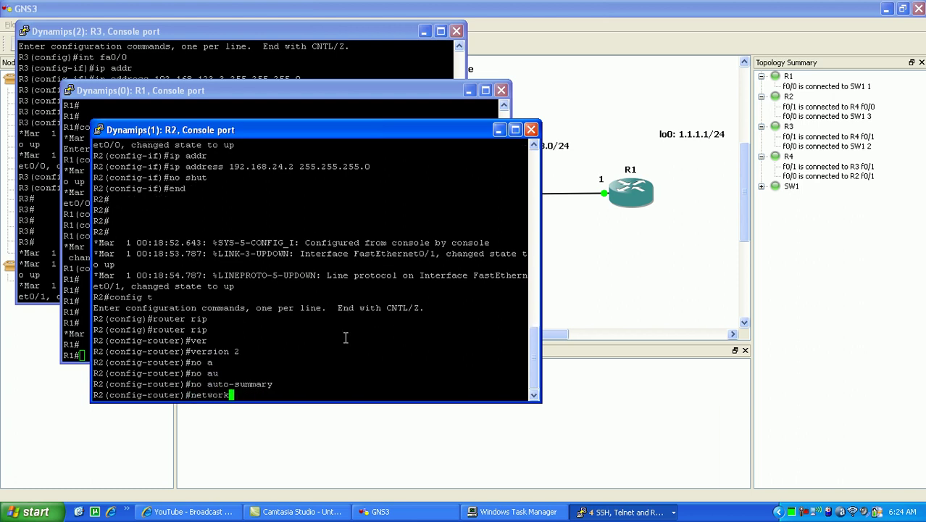
text( 192.168.123.0)
key(Return)
- Add network 192.168.24.0 to R2's RIP process and leave configuration mode
key(Up)
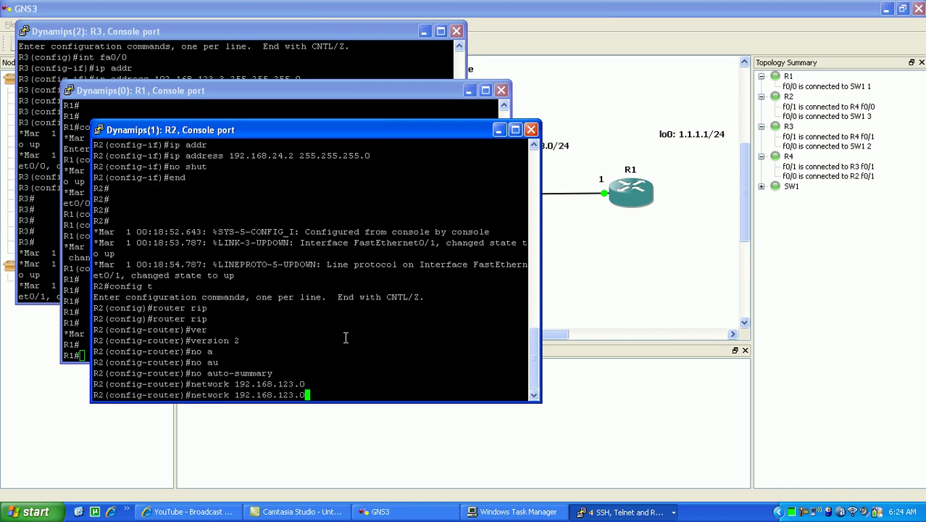
key(Left)
key(BackSpace)
key(BackSpace)
key(BackSpace)
text(24)
key(Return)
key(Return)
key(Return)
key(Return)
text(end)
key(Return)
key(Return)
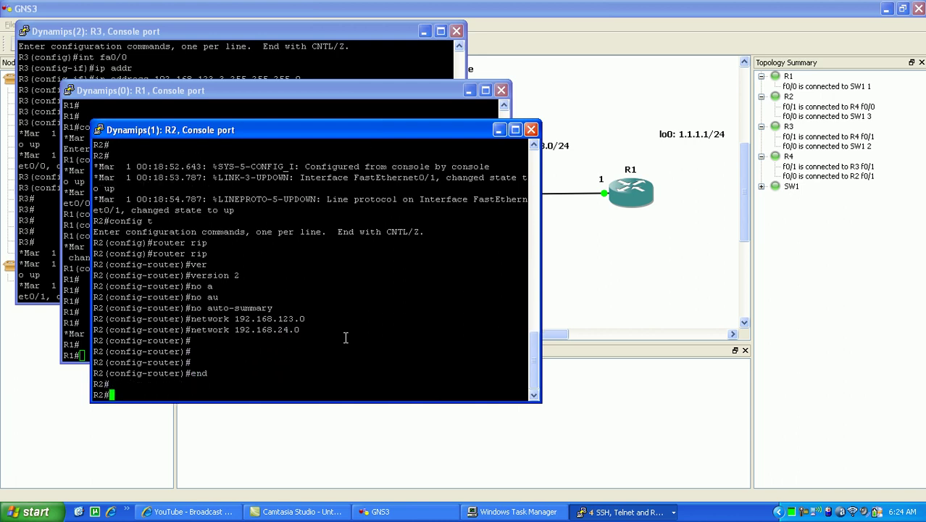
- Switch to R3's console and enter RIP router configuration mode
click(38, 102)
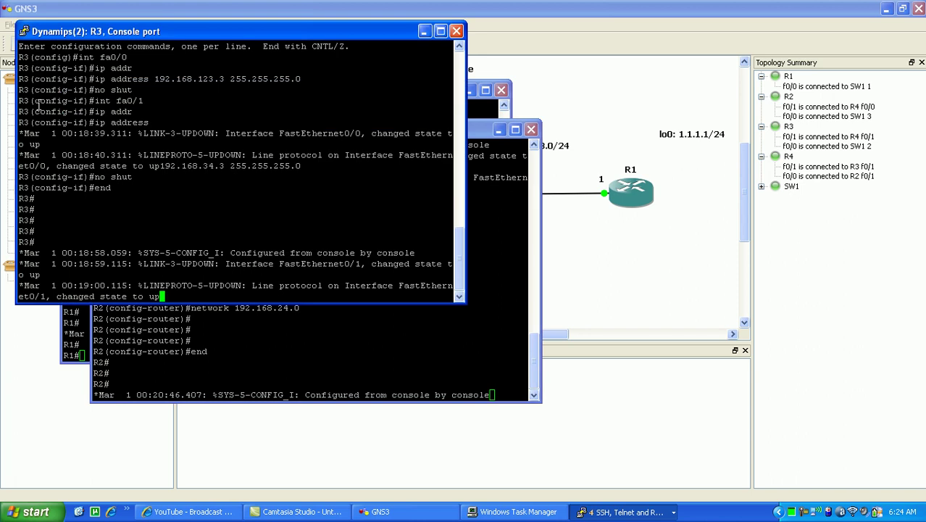
key(Return)
key(Return)
text(config t)
key(Return)
text(r)
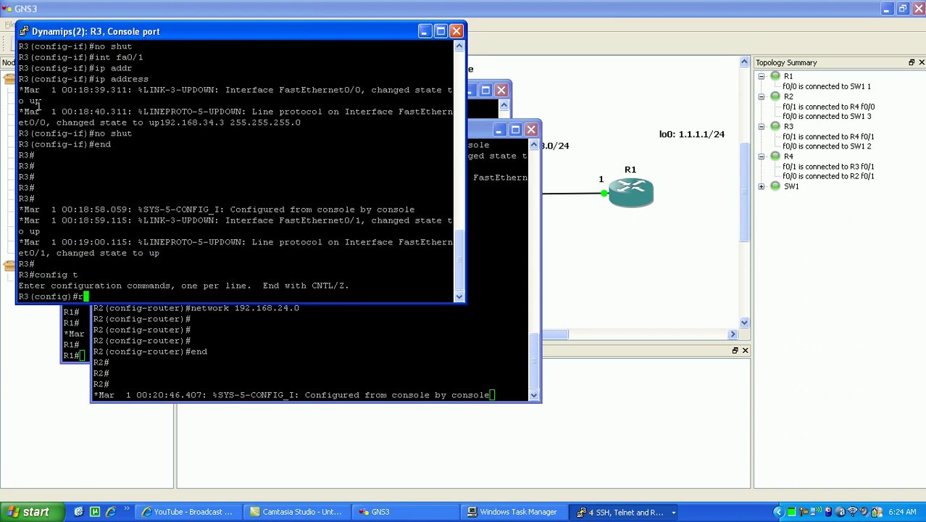
text(outer ri)
key(Tab)
key(Return)
- Set R3's RIP process to version 2 and disable automatic summarization
text(ver)
key(Tab)
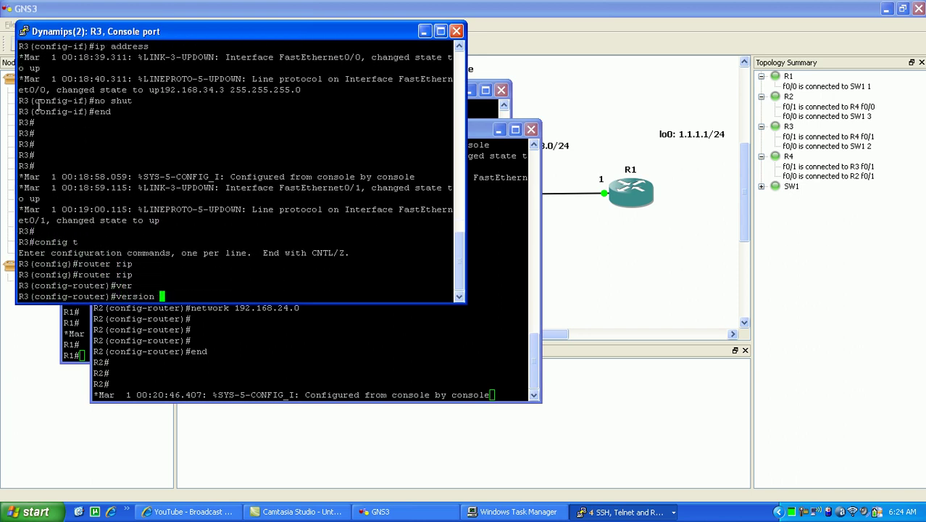
text(2)
key(Return)
text(no au)
key(Tab)
key(Return)
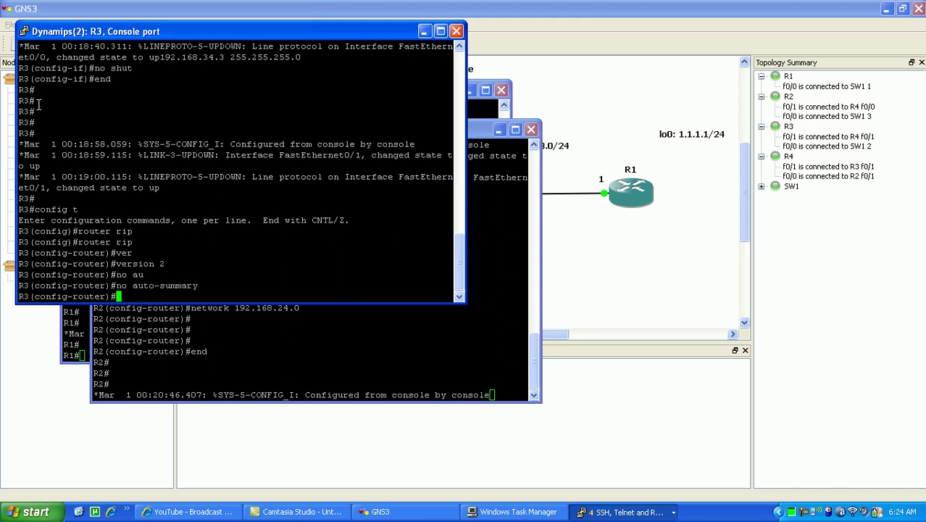
- Add networks 192.168.123.0 and 192.168.34.0 to R3's RIP process and leave configuration mode
text(network 192.168.123.0)
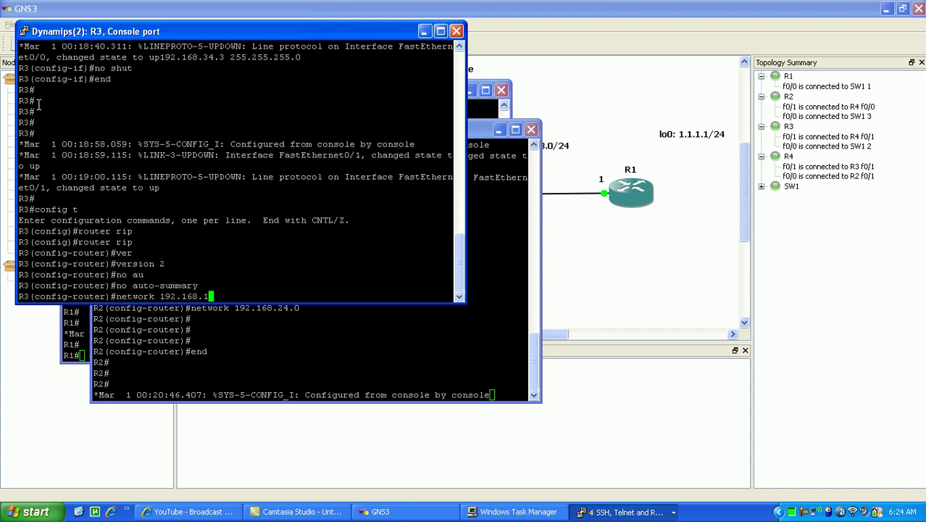
key(Return)
text(network 192)
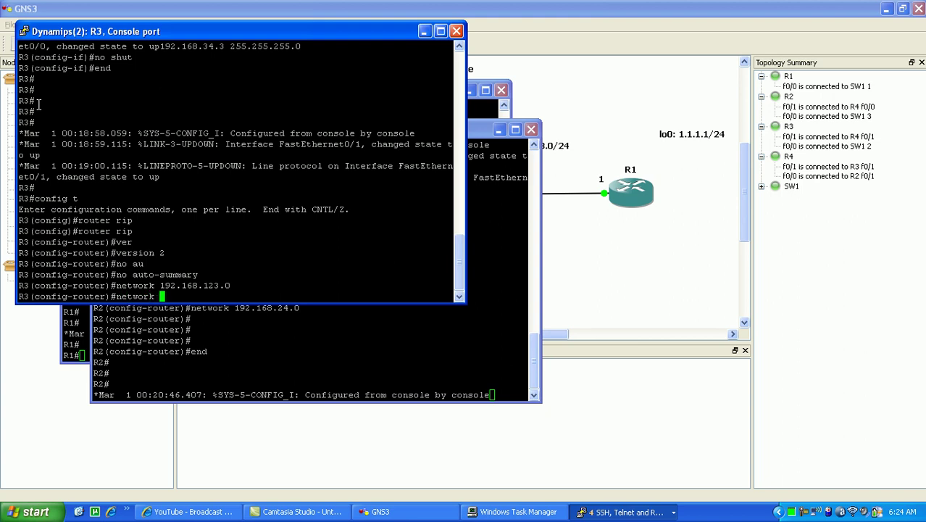
text(.168.34.0)
key(Return)
text(end)
key(Return)
key(Return)
key(Return)
key(Return)
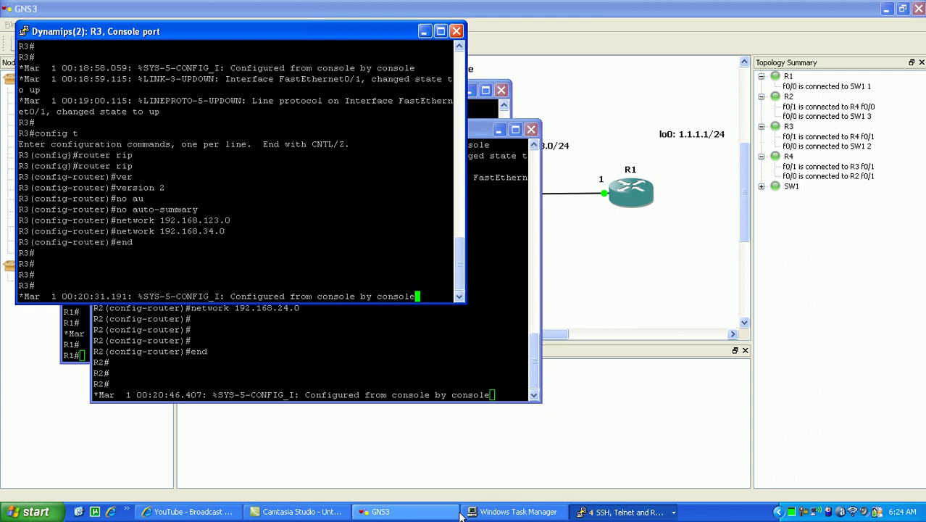
- Switch to R4's console and enter interface configuration mode for loopback lo0
click(612, 513)
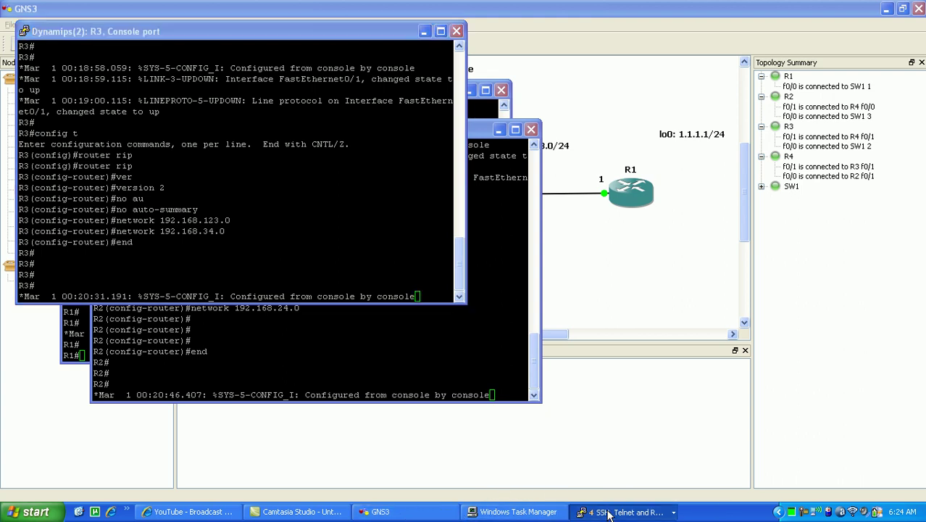
click(641, 439)
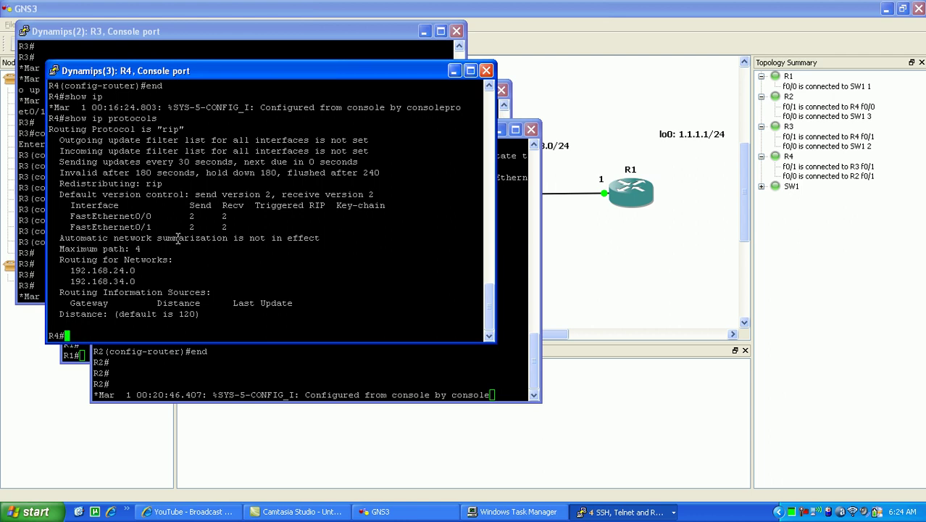
text(config t)
key(Return)
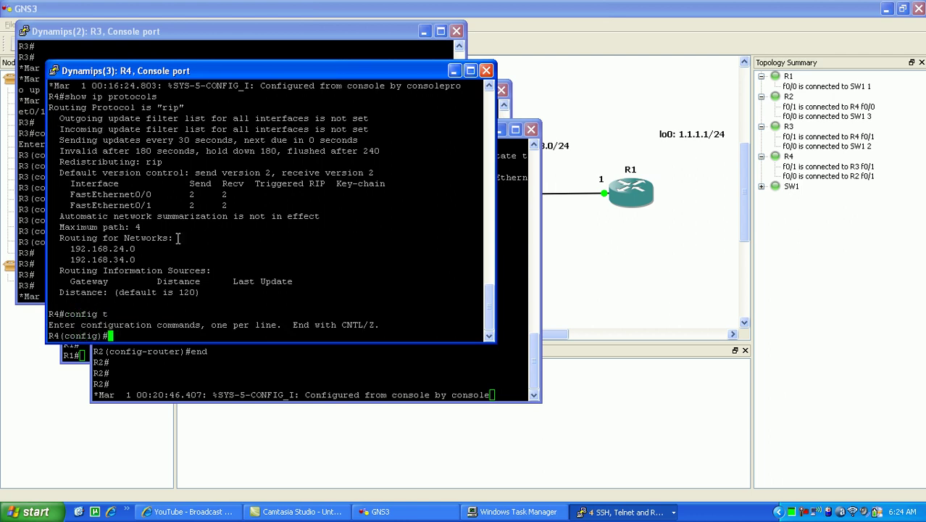
text(int lo1)
key(BackSpace)
text(0)
key(Return)
- Assign IP address 4.4.4.4 255.255.255.0 to R4's loopback interface lo0
text(ip addr)
key(Tab)
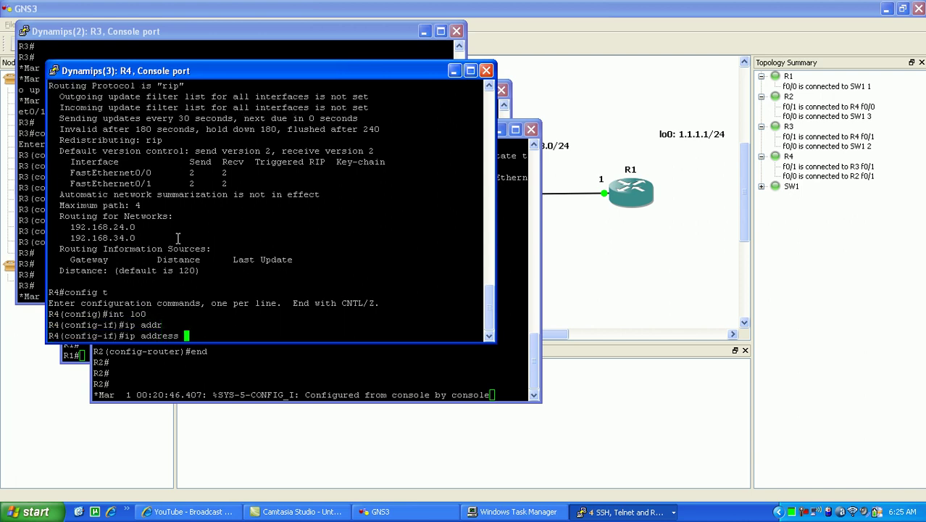
text(4.4.4.4 255.255)
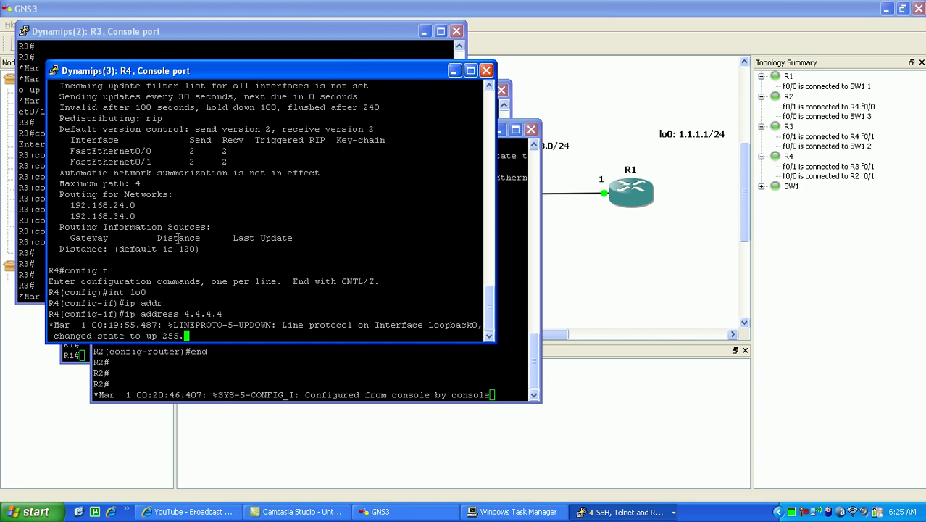
text(.255.0)
key(Return)
- Leave interface configuration mode on R4 and enter global configuration mode again
text(end)
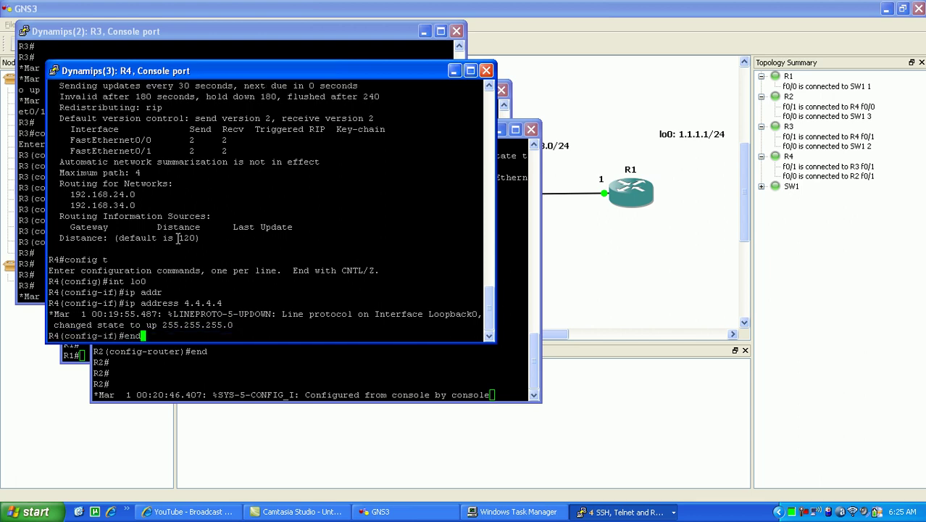
key(Return)
key(Return)
key(Return)
text(config t)
key(Return)
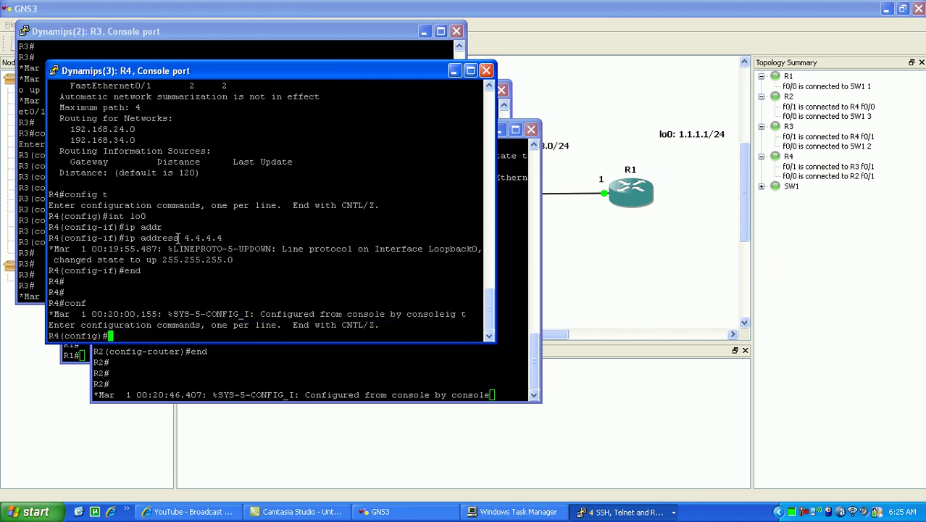
text(no)
key(BackSpace)
text(etwork)
key(BackSpace)
key(BackSpace)
key(BackSpace)
key(BackSpace)
key(BackSpace)
key(BackSpace)
key(BackSpace)
key(BackSpace)
- Add network 4.4.4.0 to R4's RIP process and leave configuration mode
text(router rip)
key(Return)
text(network 4)
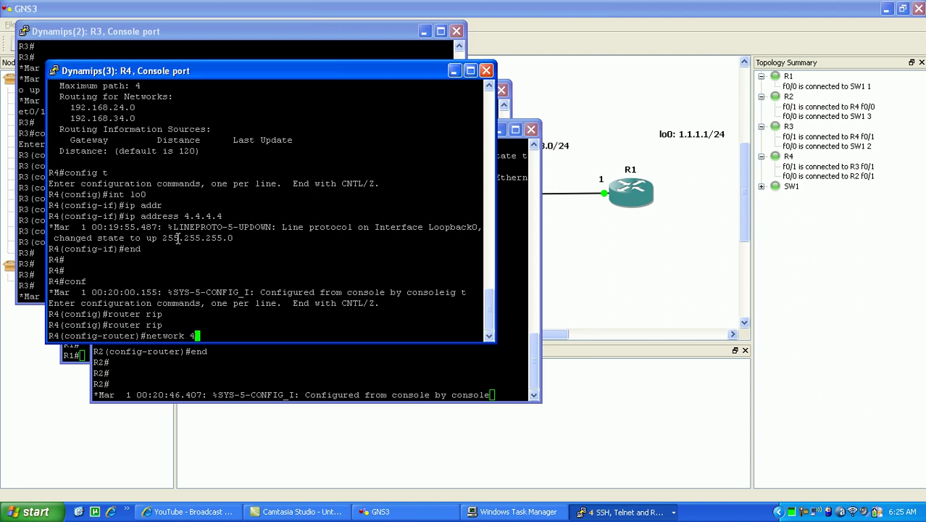
text(.4.4.0)
key(Return)
text(end)
key(Return)
key(Return)
key(Return)
key(Return)
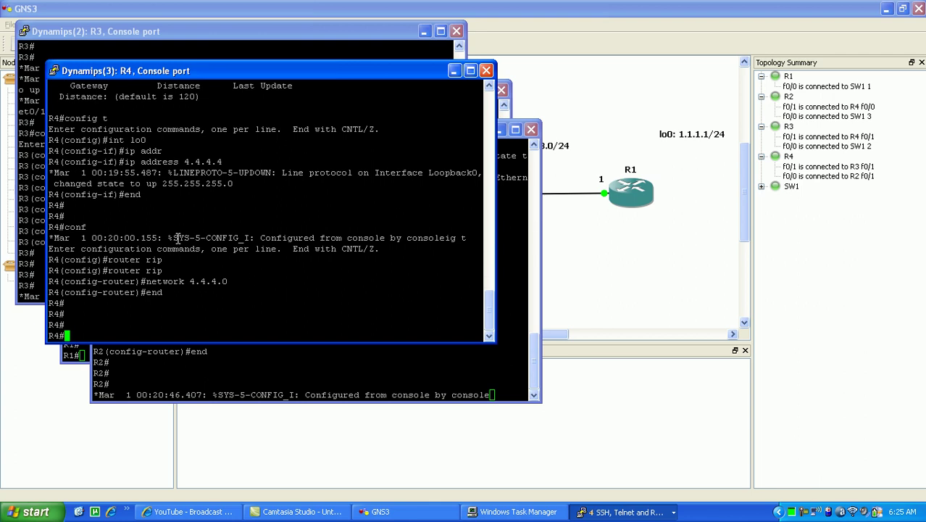
- Display R4's IP routing protocol settings to check the RIP version, interfaces and advertised networks
key(Return)
text(show ip pr)
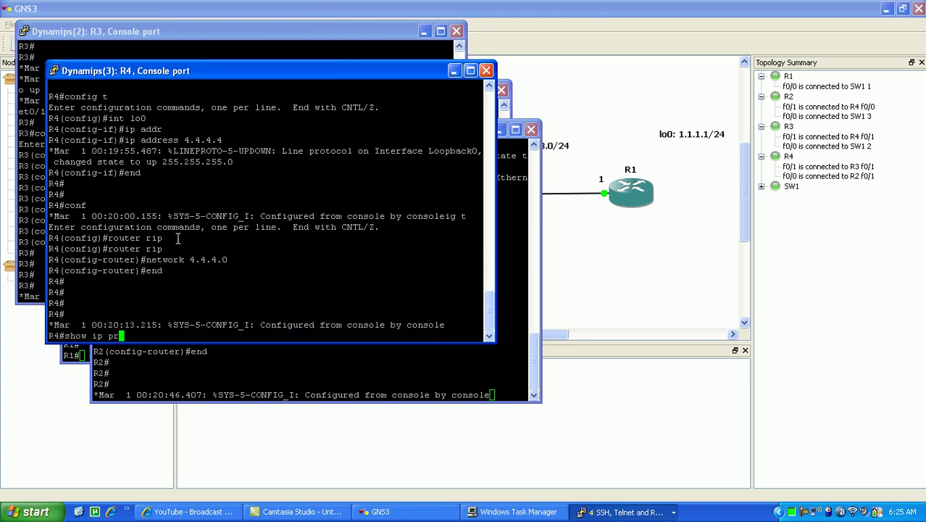
key(Tab)
text(0)
key(Tab)
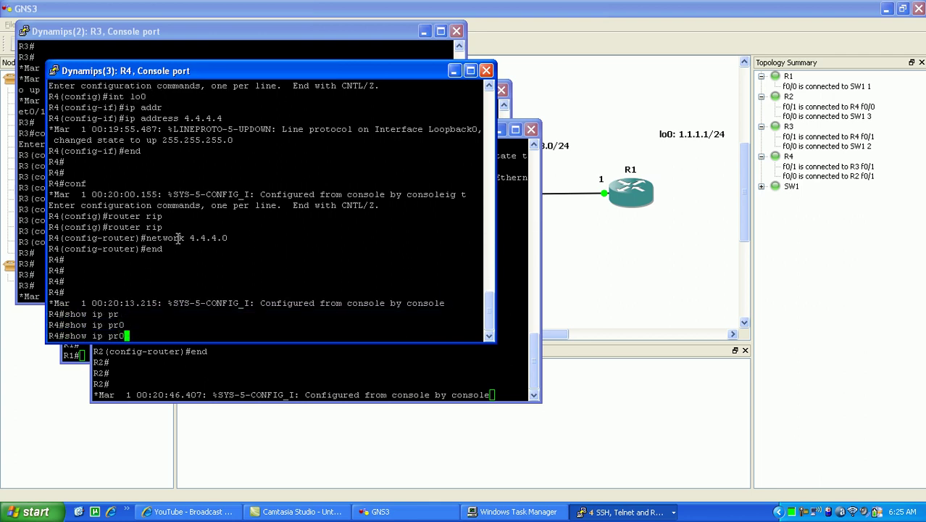
key(Return)
text(ow ip prot)
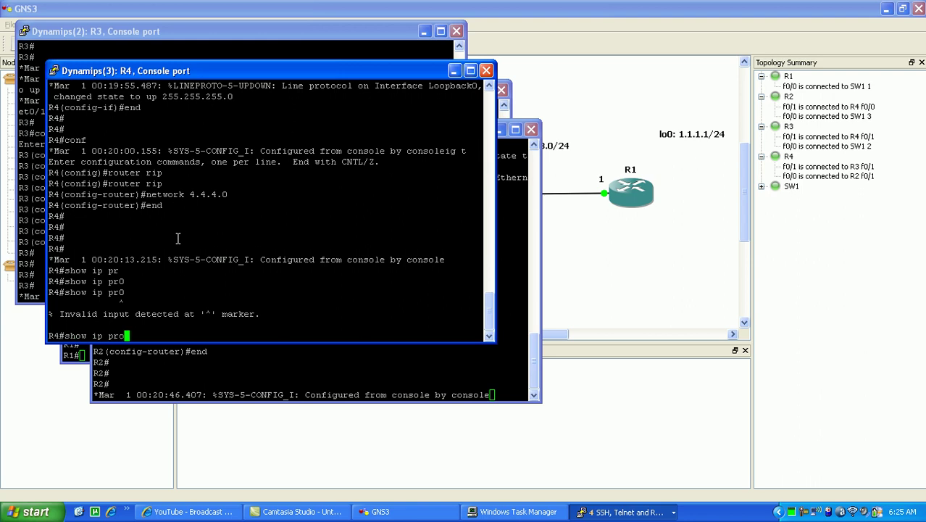
key(Return)
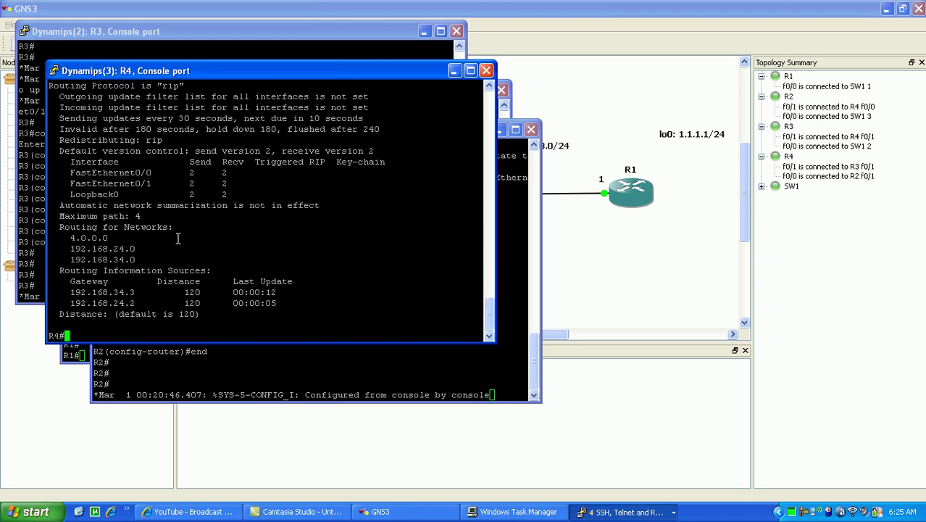